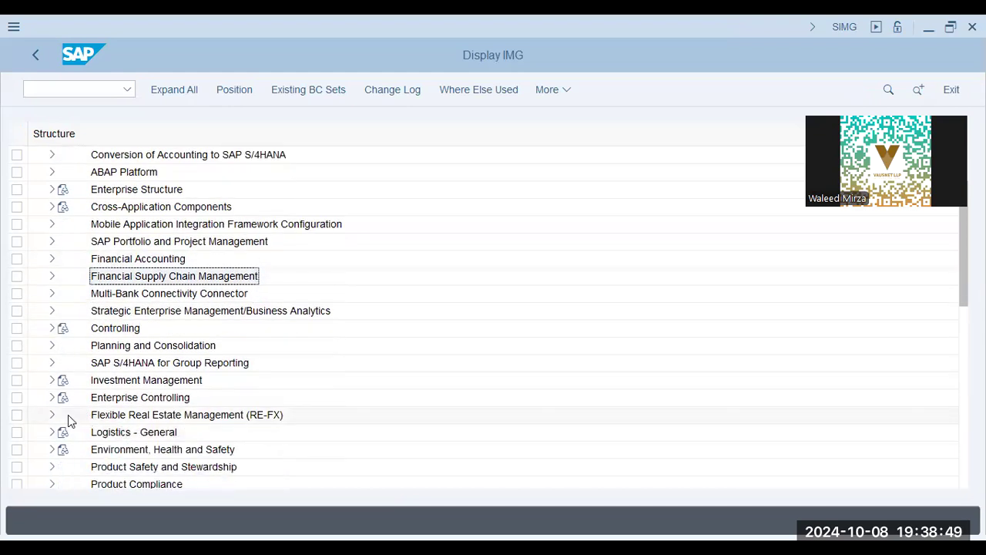
In the IMG under Logistics - General, Material Master, Basic Settings, Material Types, open Define Attributes of Material Types
click(53, 435)
click(134, 224)
click(64, 207)
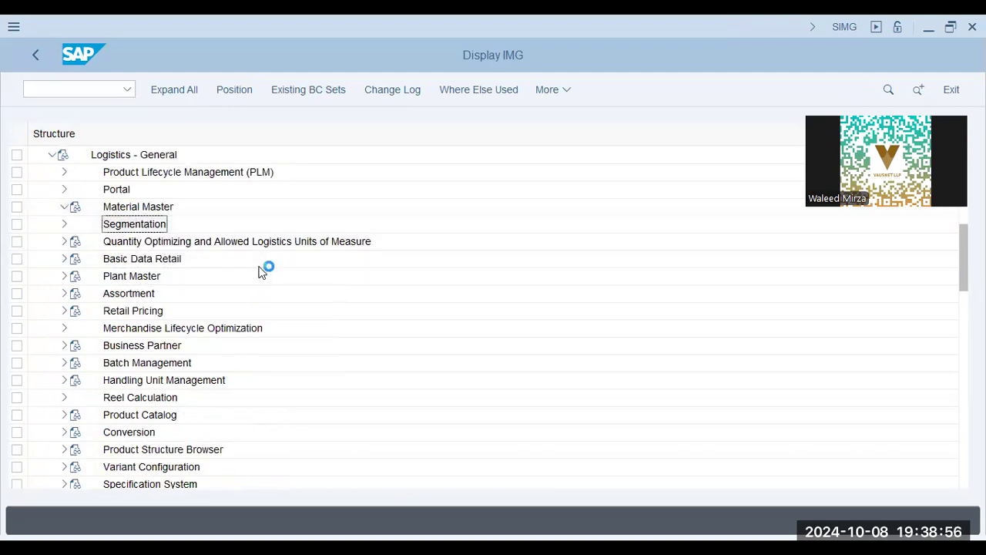
key(alt+Tab)
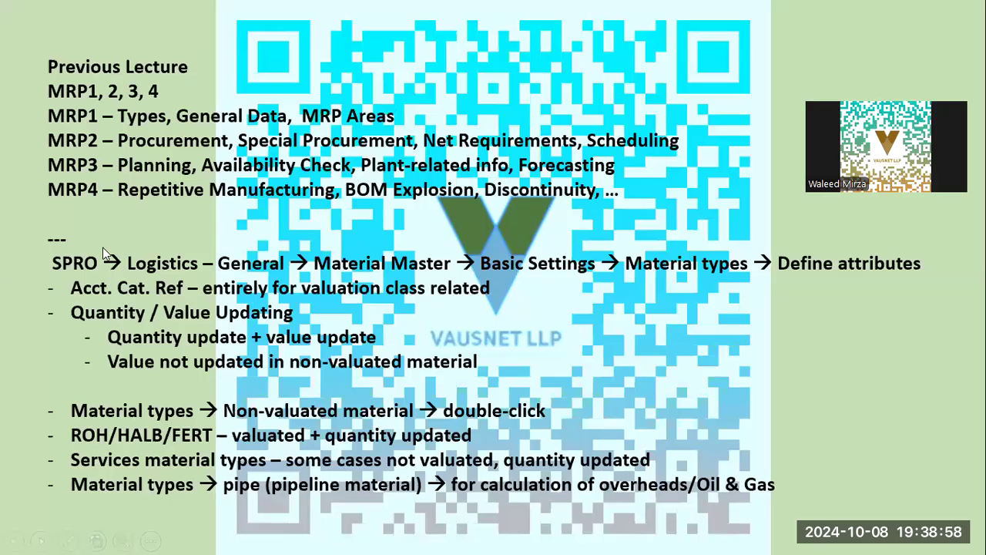
key(alt+Tab)
click(76, 278)
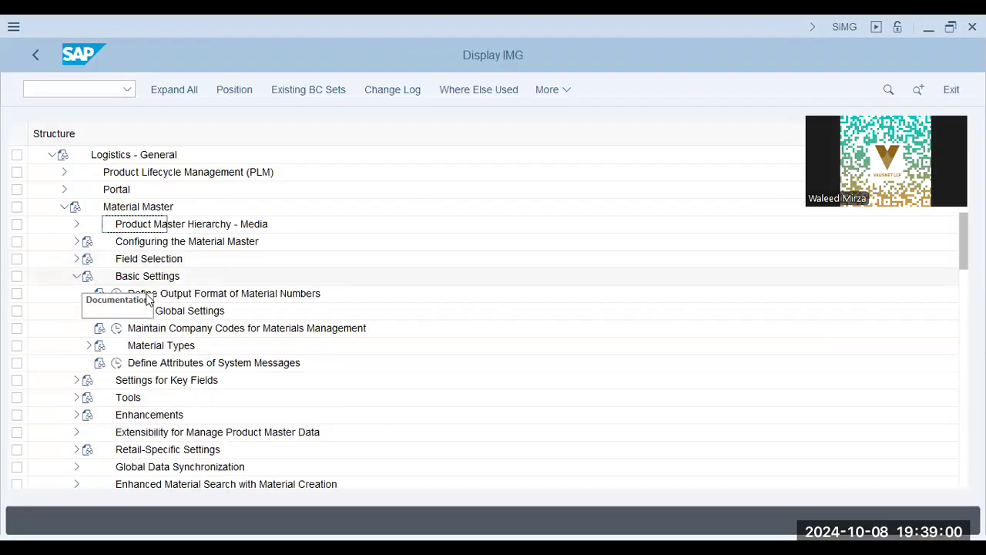
click(149, 315)
click(94, 346)
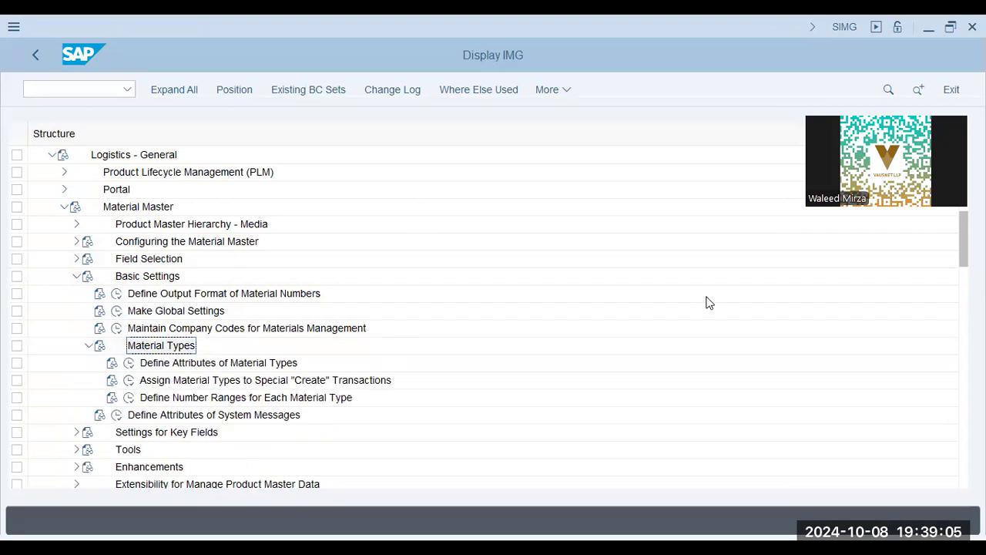
click(128, 362)
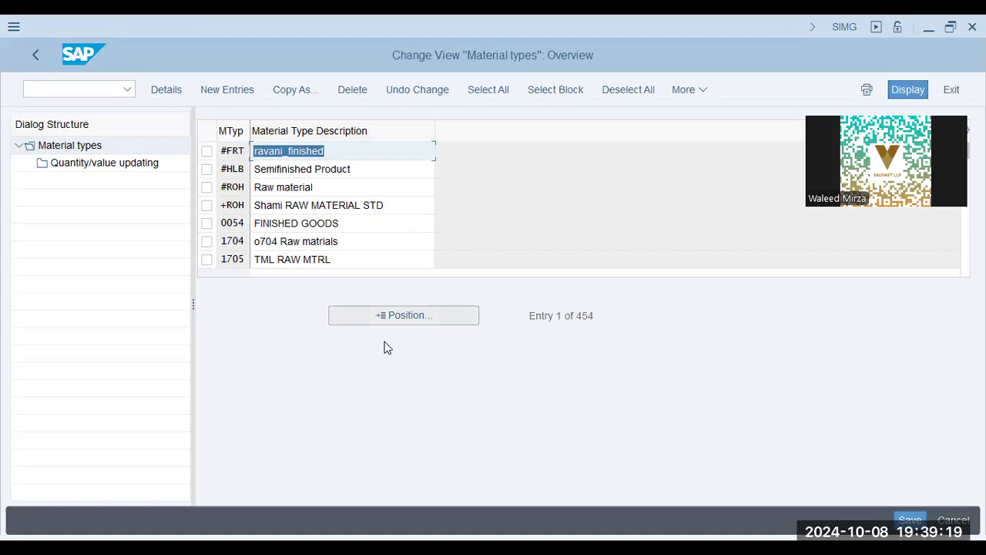
Position the material types list at FERT and open that material type's details
text(fert)
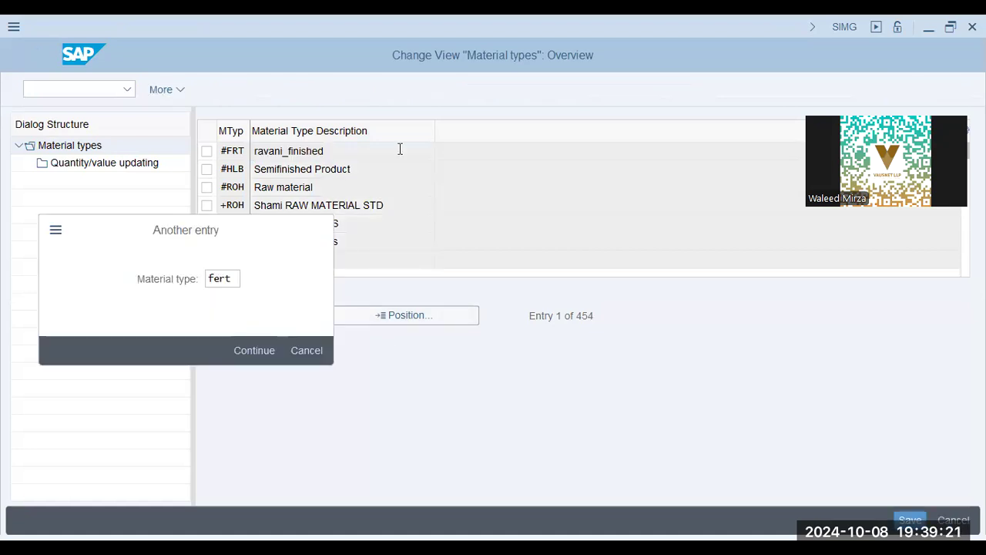
key(Return)
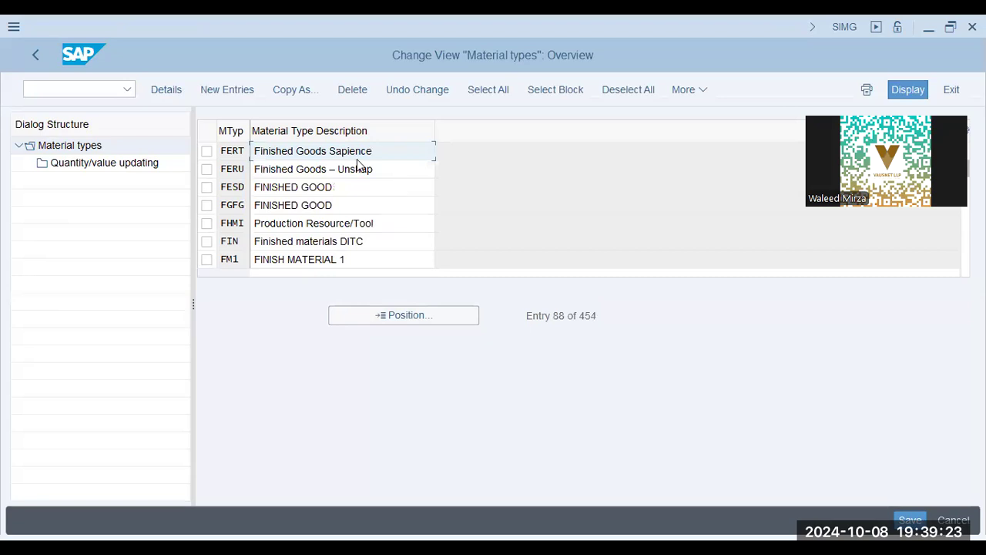
drag(386, 152, 251, 139)
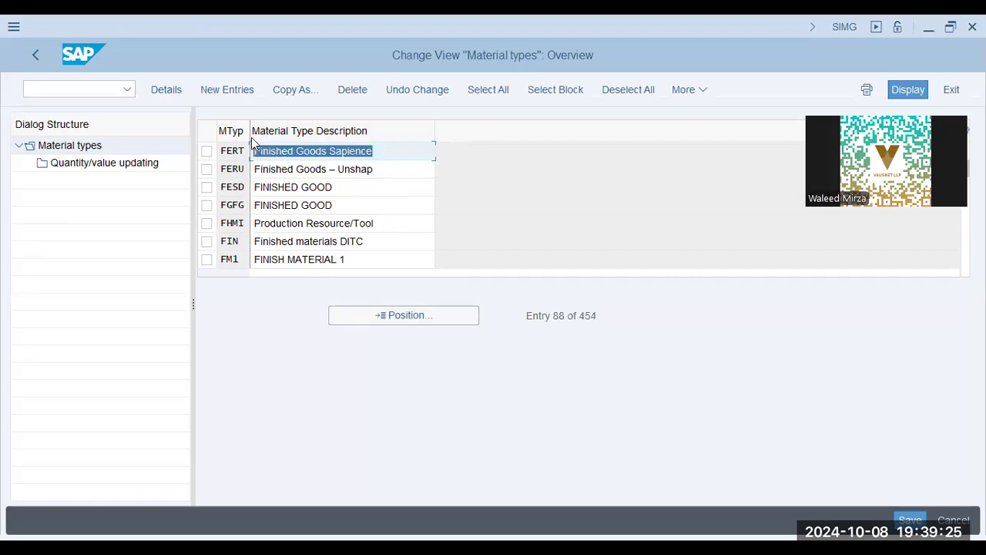
double_click(299, 153)
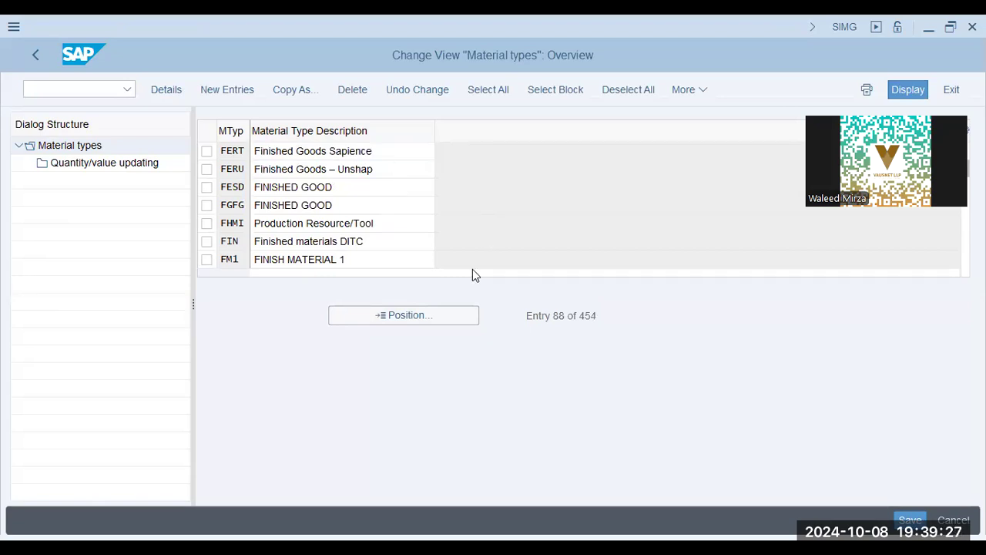
click(472, 173)
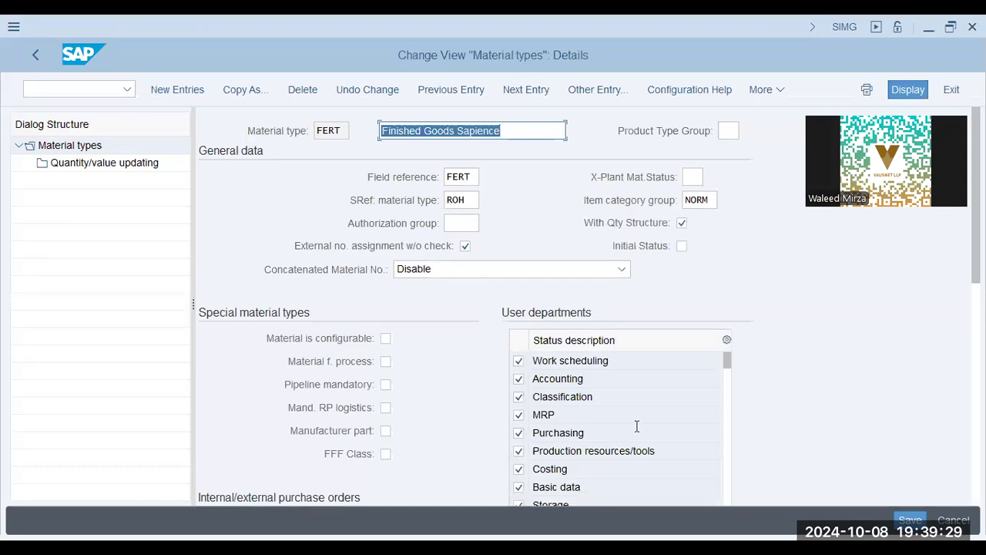
Look through the FERT details, from general data and special material types down to valuation and quantity/value updating
scroll(785, 316, down, 2)
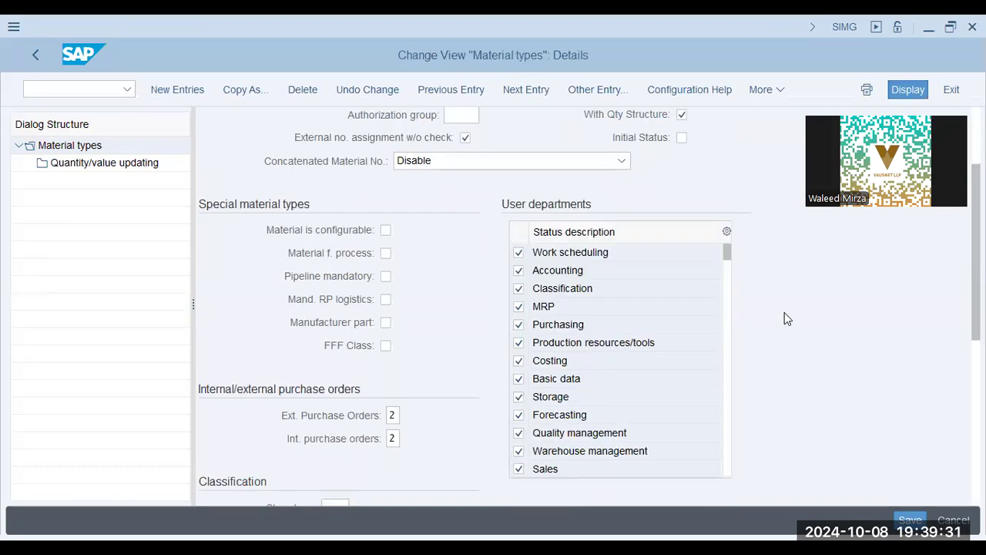
scroll(786, 317, down, 2)
scroll(786, 317, down, 2)
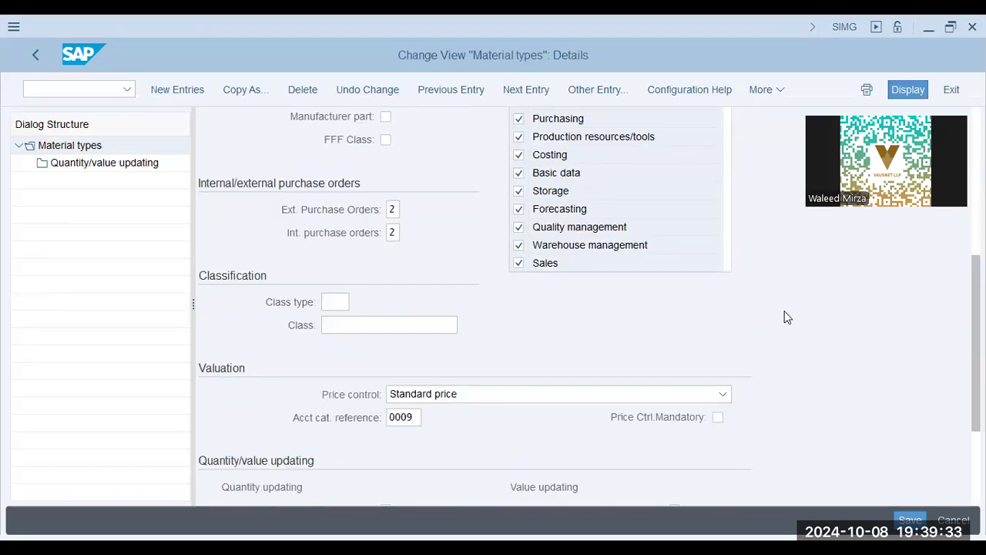
scroll(786, 316, down, 3)
scroll(786, 317, up, 3)
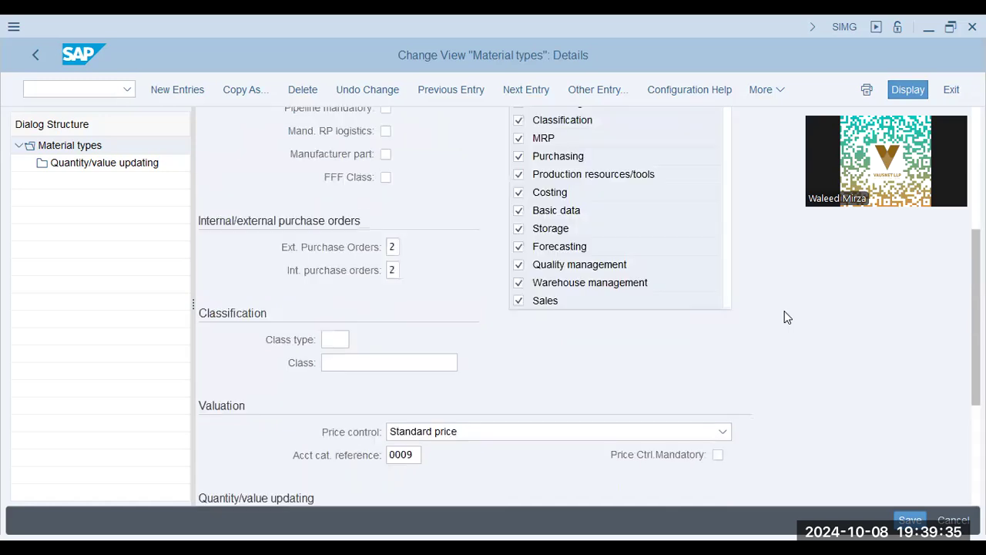
scroll(785, 316, up, 2)
scroll(786, 323, up, 1)
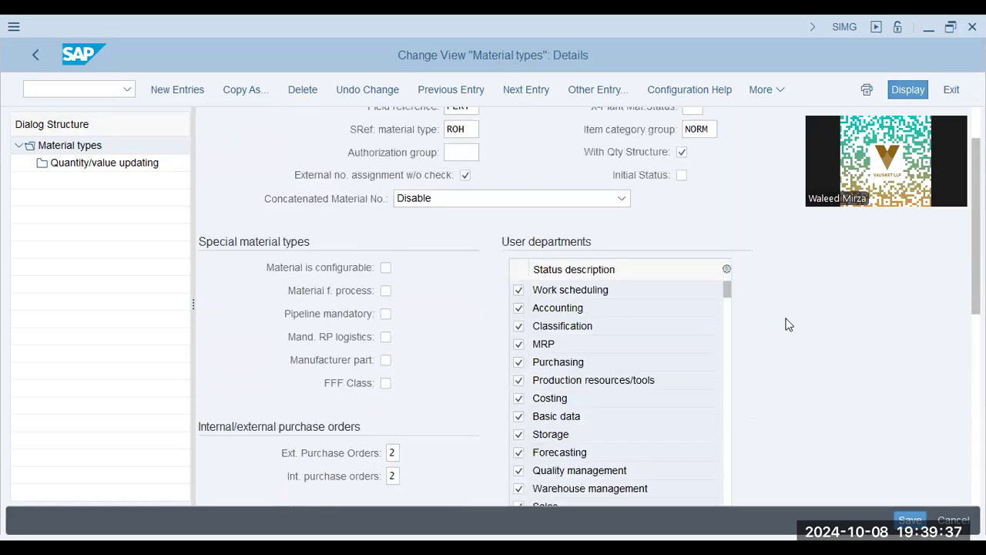
scroll(811, 318, up, 2)
Examine which user departments are assigned to FERT, including accounting, purchasing, basic data and stocks
scroll(740, 345, down, 3)
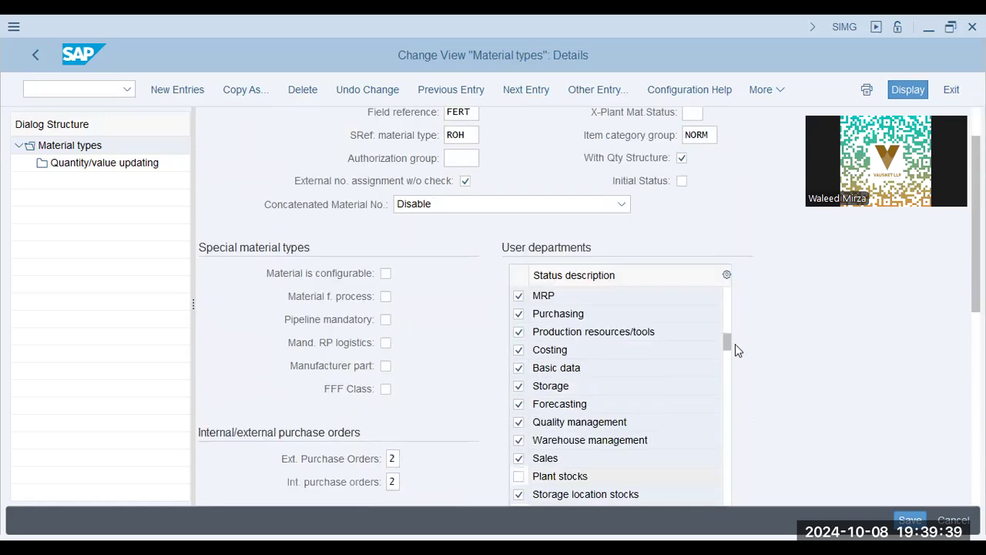
drag(728, 346, 725, 292)
scroll(570, 354, up, 3)
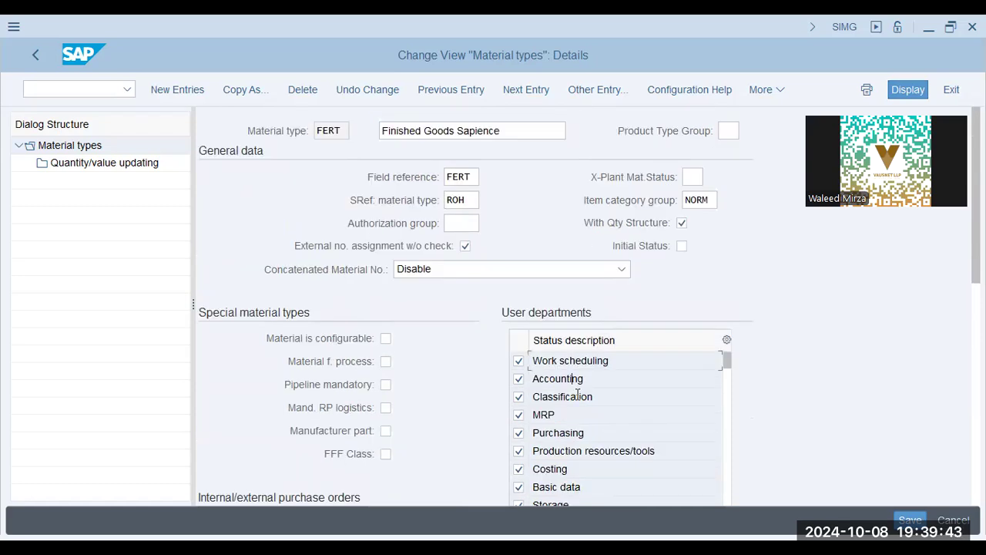
click(579, 433)
scroll(826, 346, down, 1)
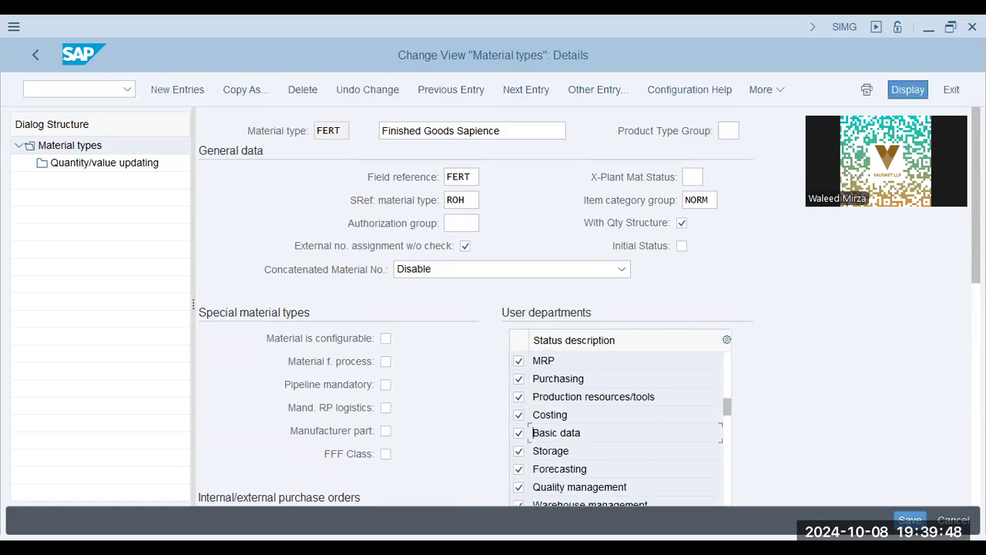
scroll(752, 383, down, 5)
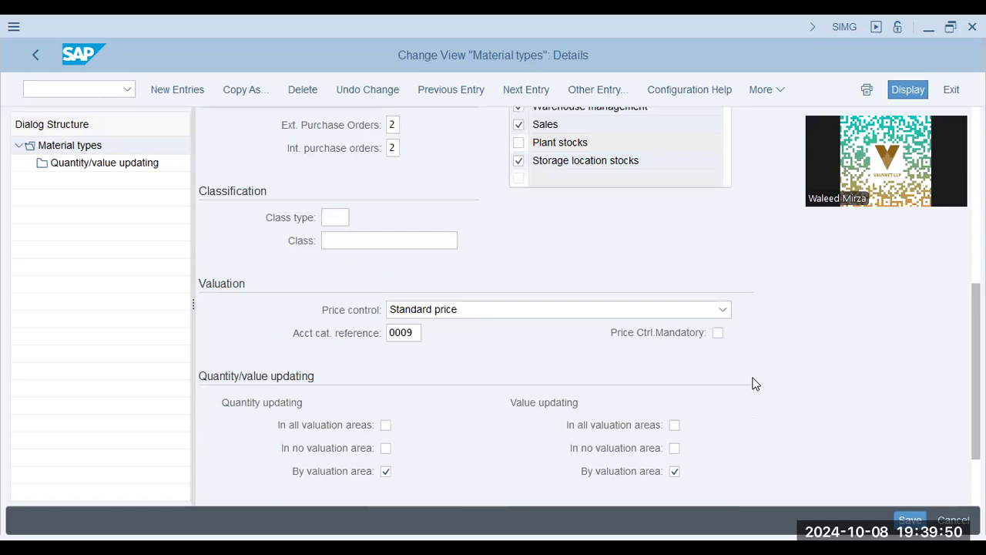
scroll(802, 363, up, 10)
scroll(610, 449, down, 1)
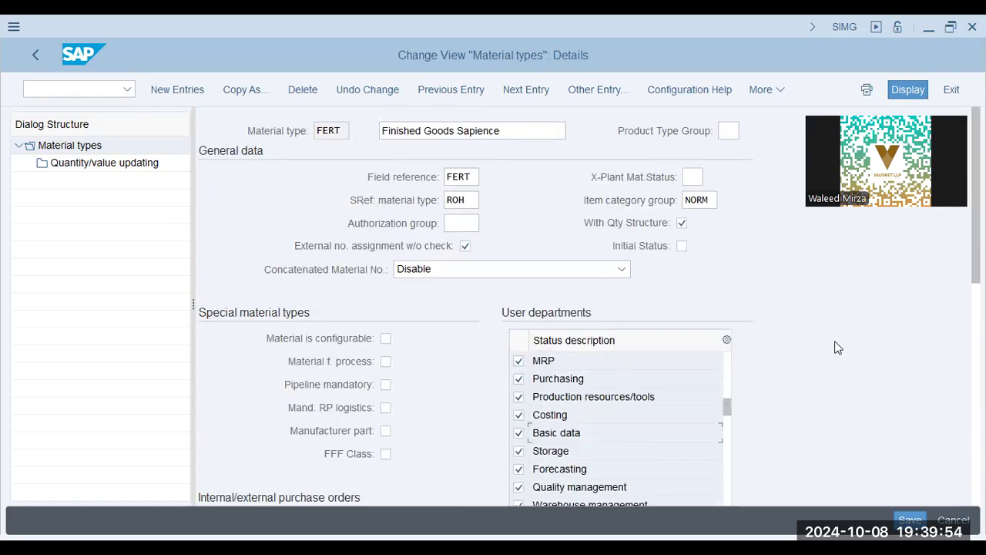
Examine FERT's cross-plant material status, product type group, external and internal purchase order, valuation and quantity/value updating settings
click(687, 178)
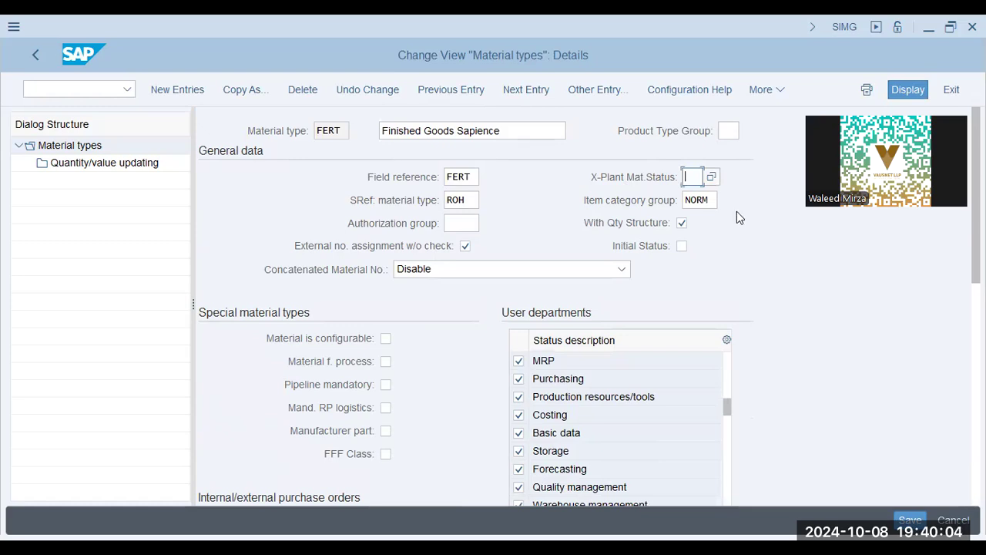
click(729, 131)
key(Down)
scroll(773, 293, down, 3)
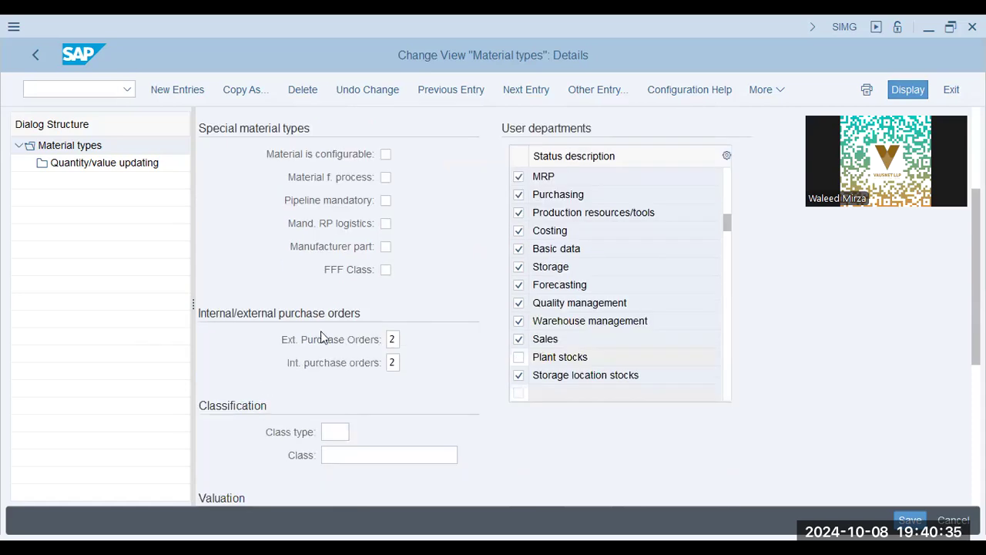
click(391, 340)
click(338, 348)
scroll(409, 367, down, 2)
scroll(409, 367, down, 3)
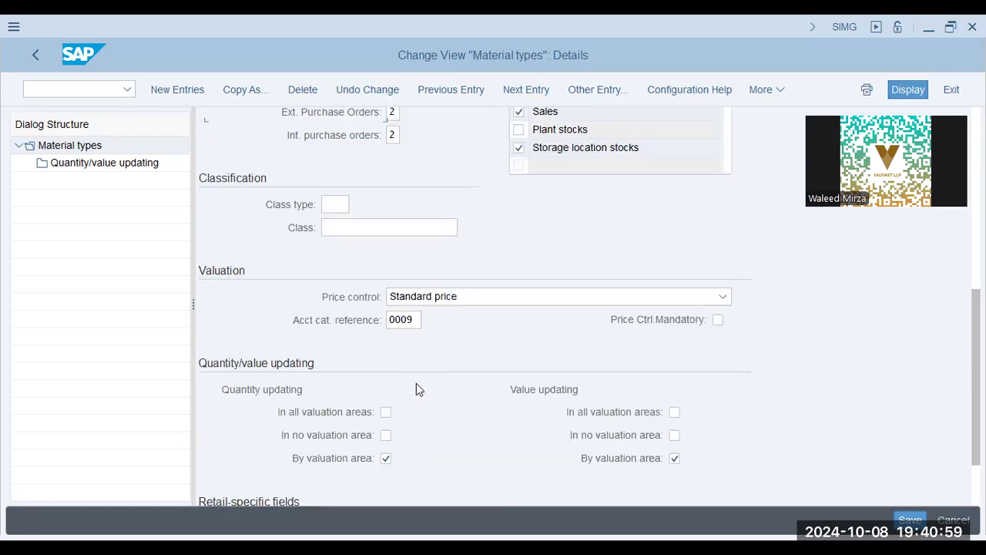
scroll(416, 389, down, 1)
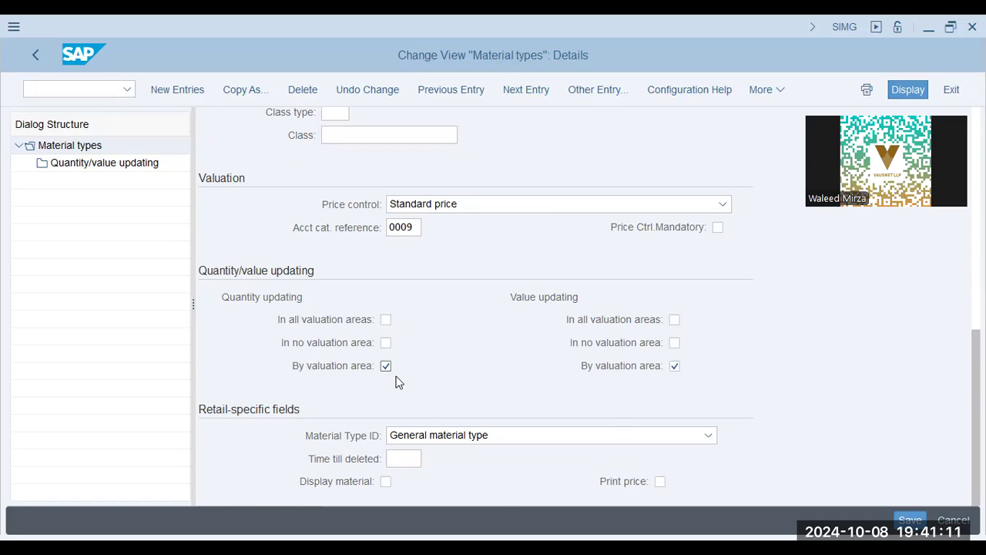
Open FERT's quantity/value updating overview, position it at valuation area AA42, and widen the valuation area column
click(121, 162)
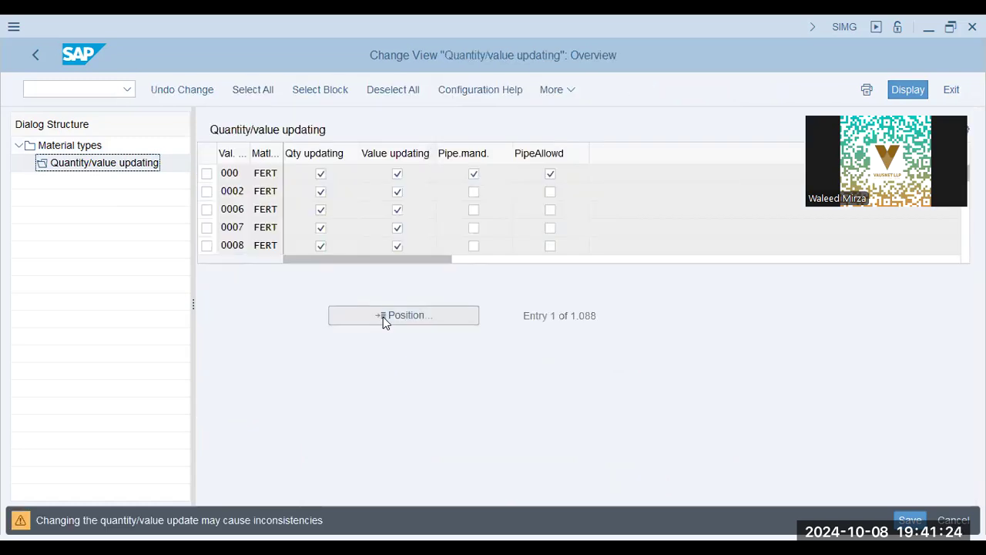
key(Return)
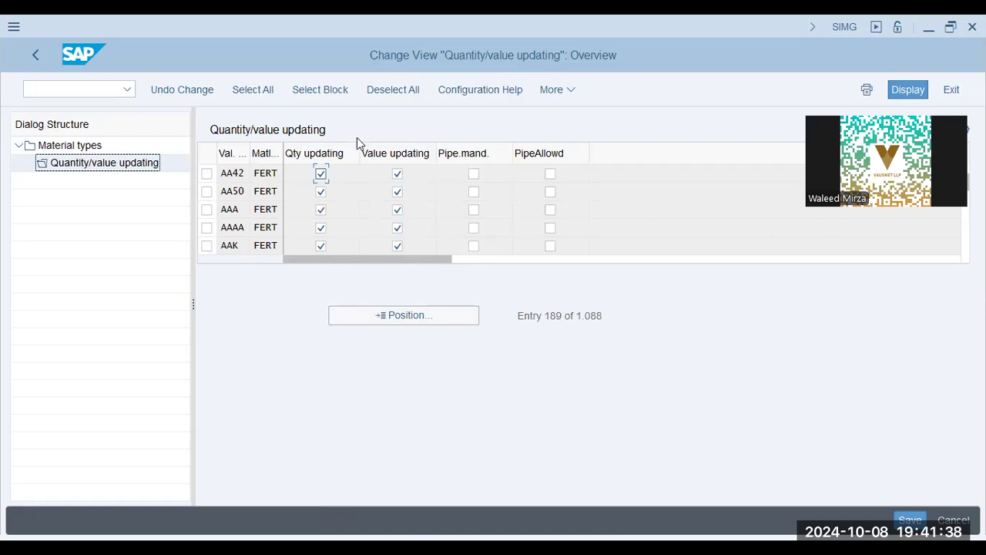
double_click(247, 162)
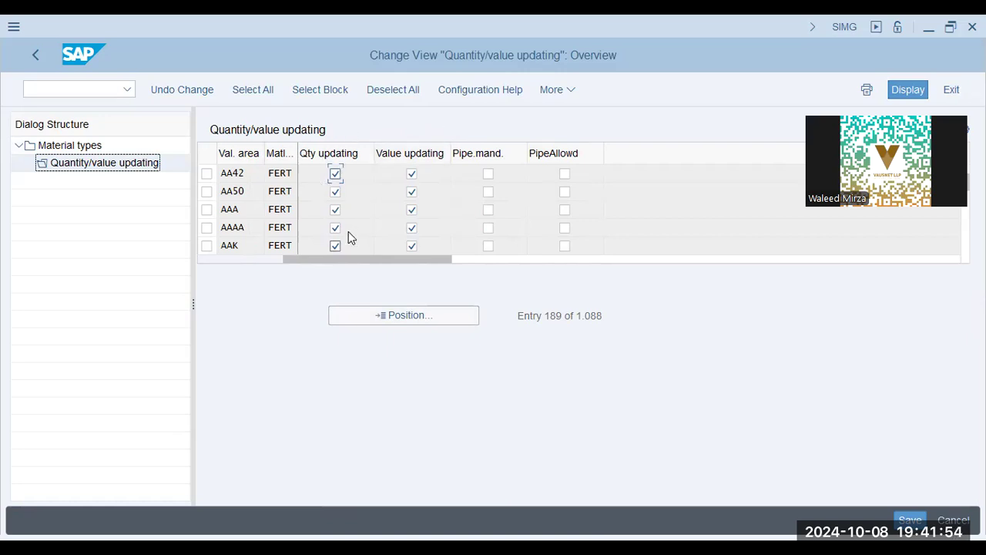
click(245, 176)
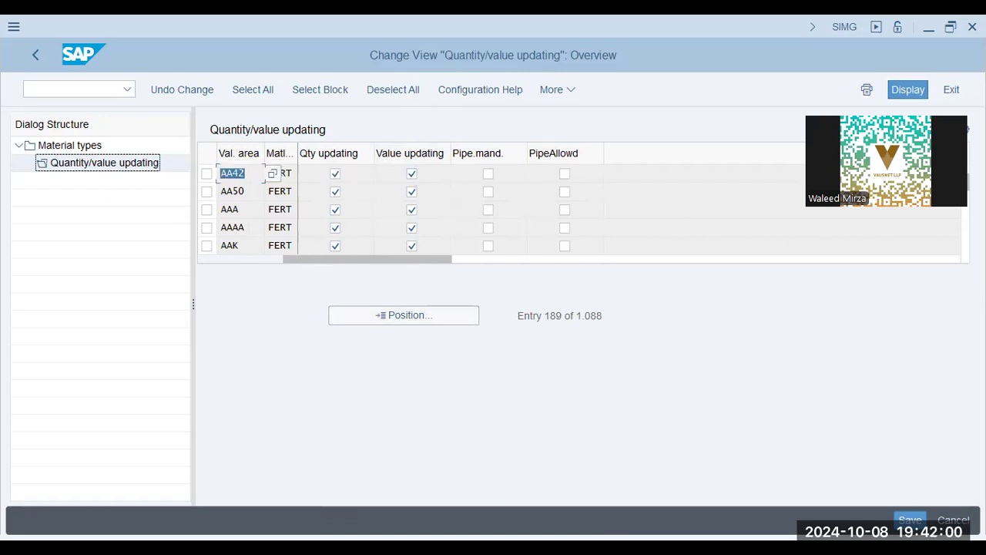
click(132, 504)
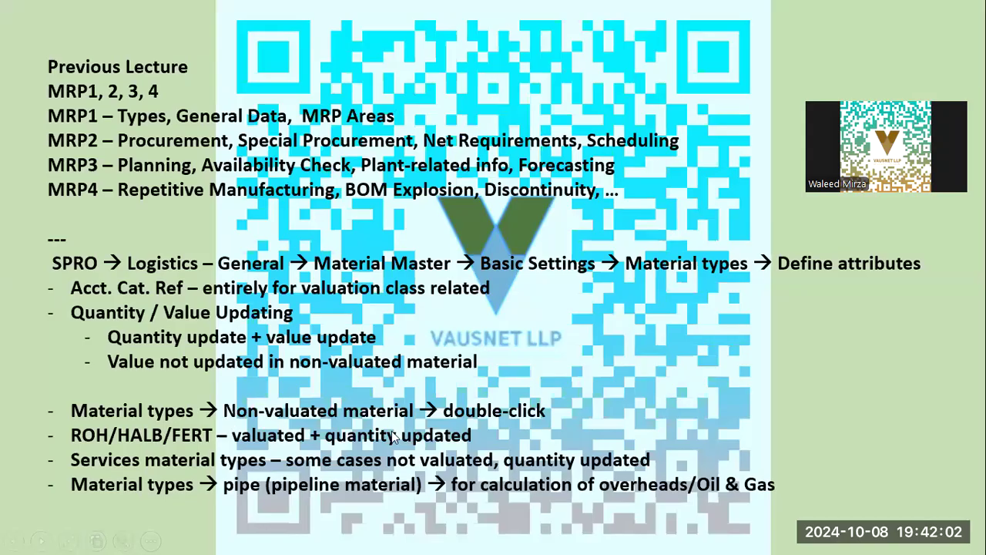
key(alt+Tab)
Return to the material types overview, position it at NO, and open the details of non-valuated material type NUBW
double_click(67, 145)
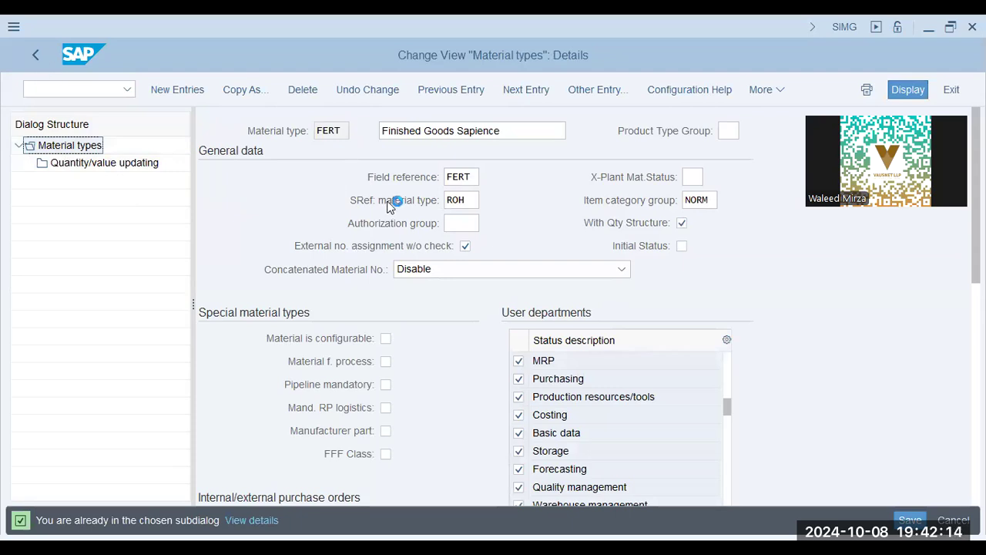
key(F3)
click(385, 323)
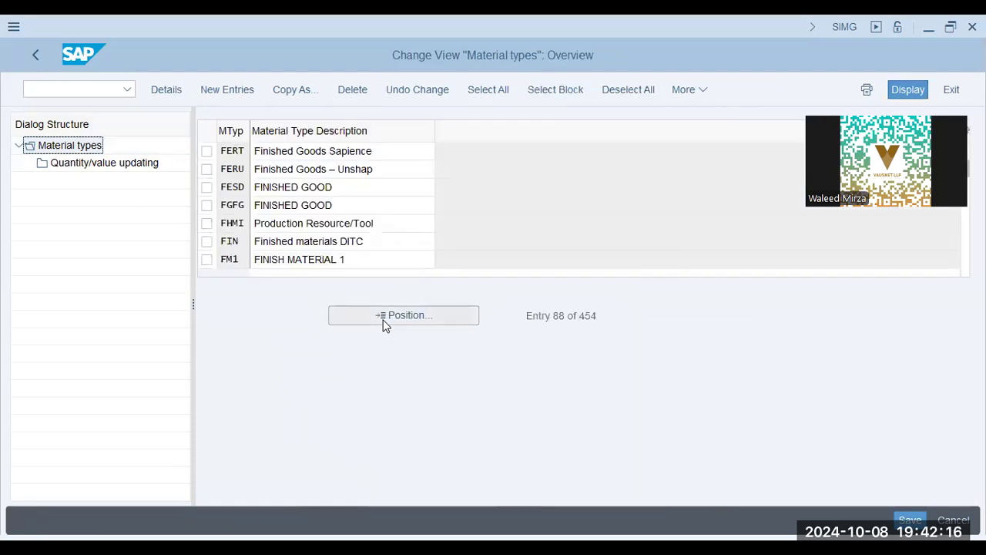
text(no)
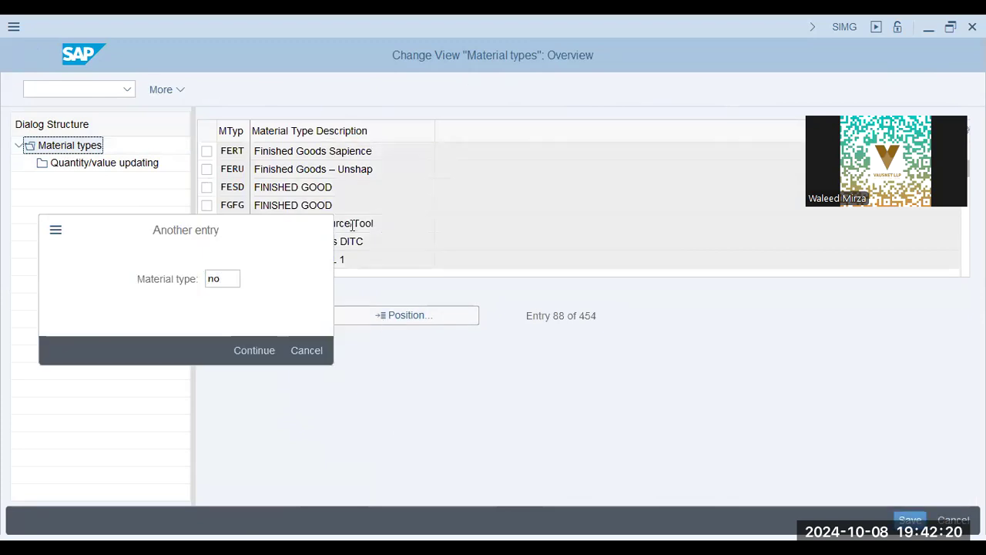
key(Return)
click(332, 168)
click(320, 207)
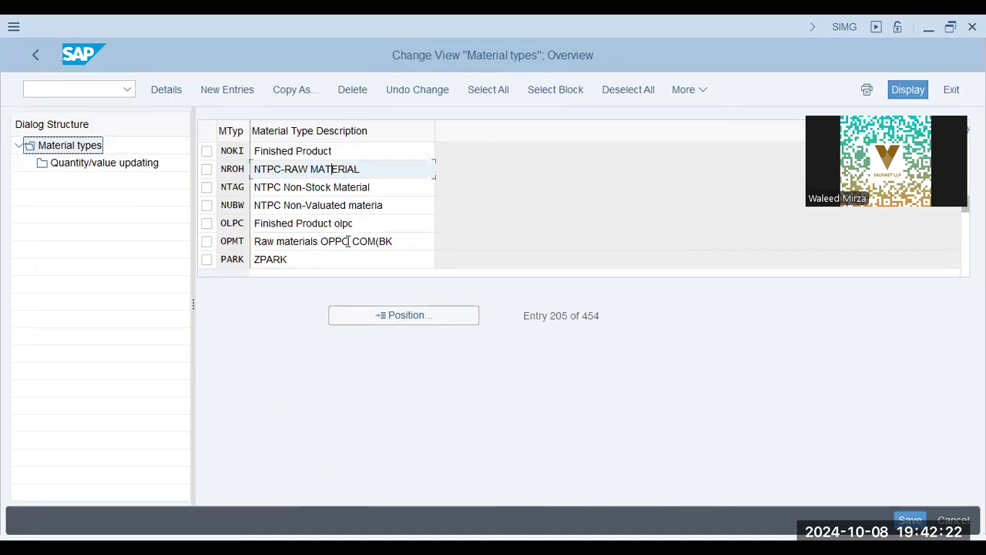
click(396, 204)
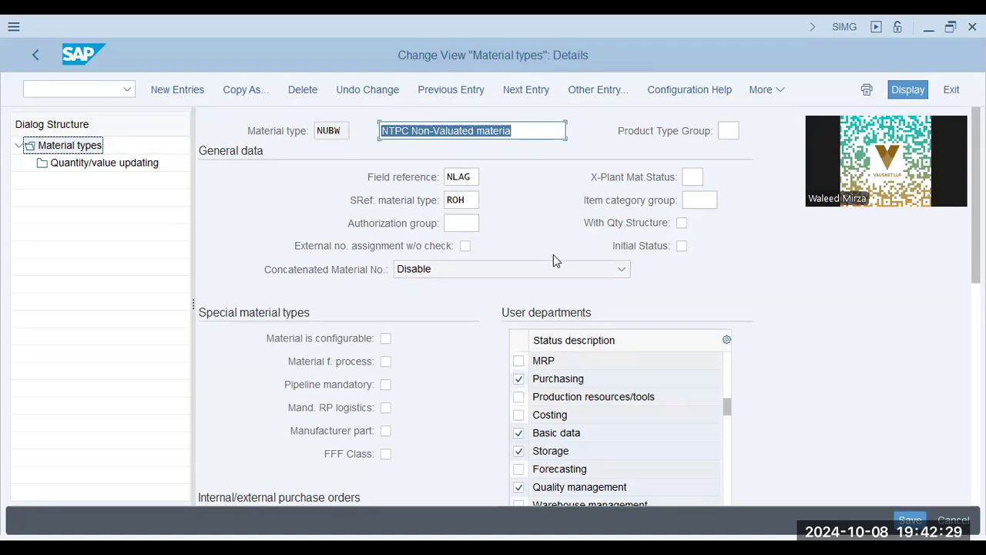
Examine the user departments ticked for NUBW, such as purchasing, basic data, storage, quality management and sales
scroll(801, 279, down, 2)
scroll(798, 277, down, 2)
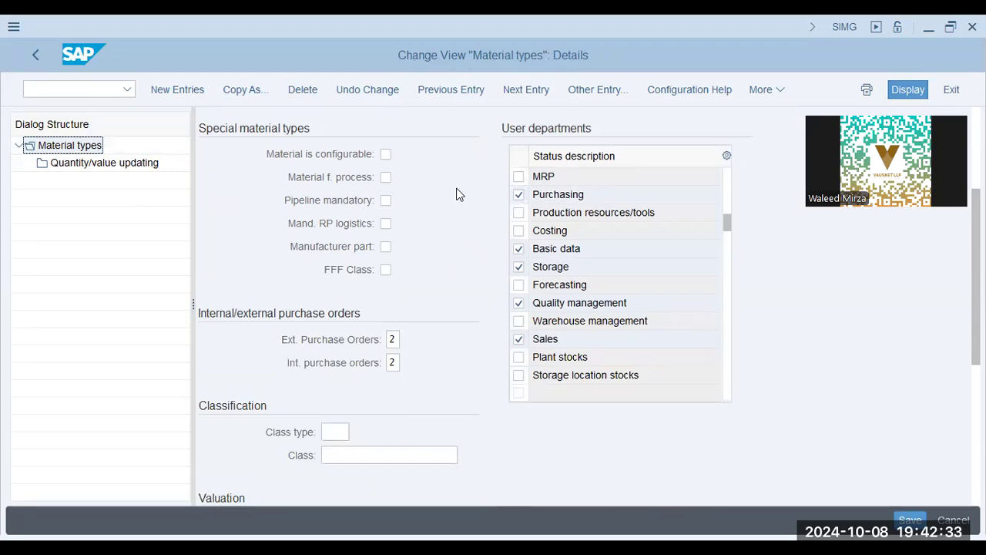
double_click(557, 195)
click(574, 251)
click(574, 268)
click(592, 303)
click(570, 343)
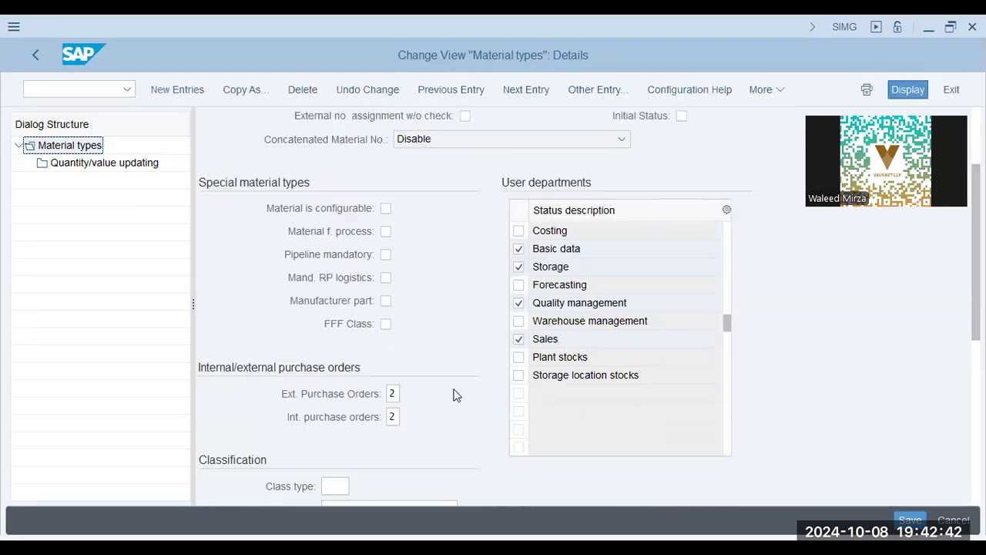
Examine NUBW's classification, valuation, quantity/value updating and retail-specific settings
scroll(455, 394, down, 3)
scroll(461, 243, down, 3)
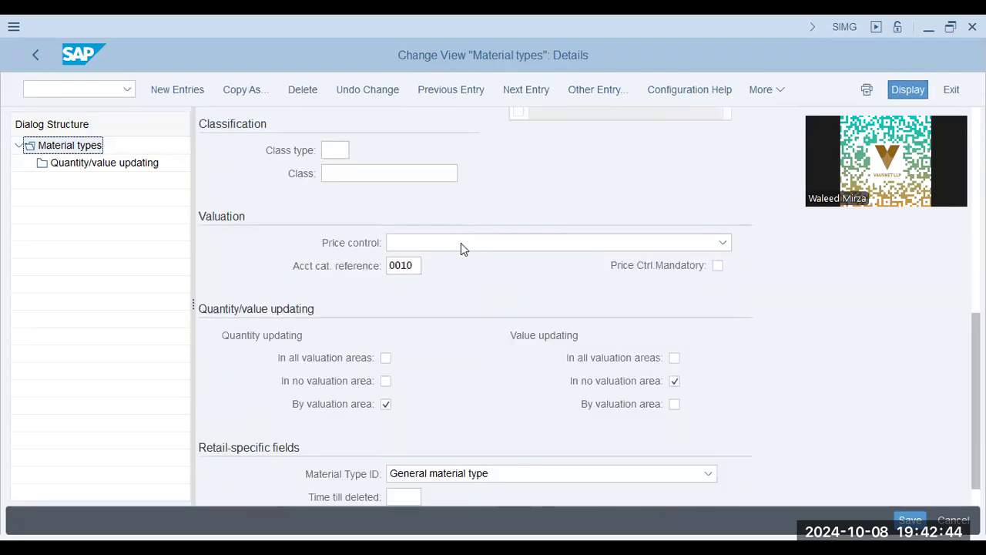
scroll(429, 363, down, 1)
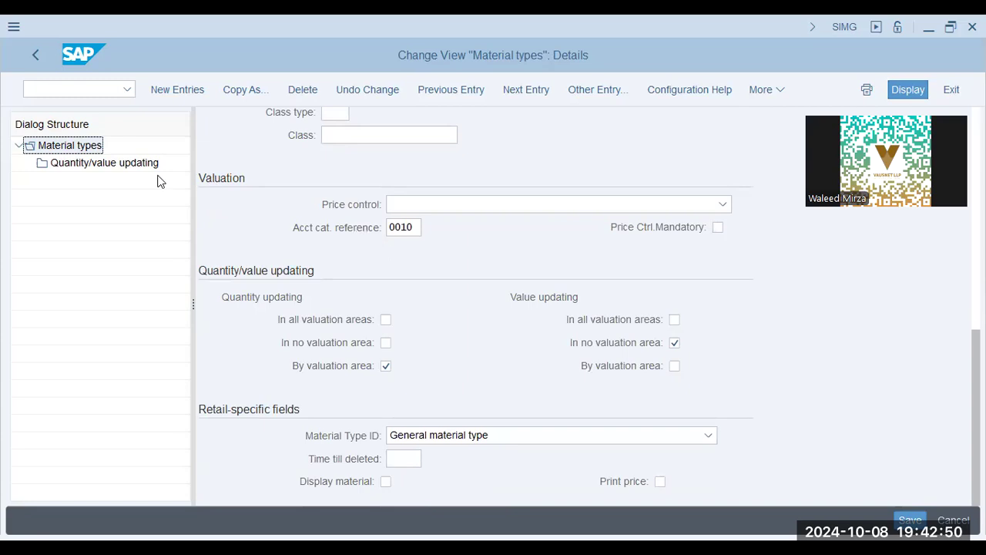
Open NUBW's quantity/value updating overview and position it at valuation area AA42 to check quantity and value updating
double_click(134, 167)
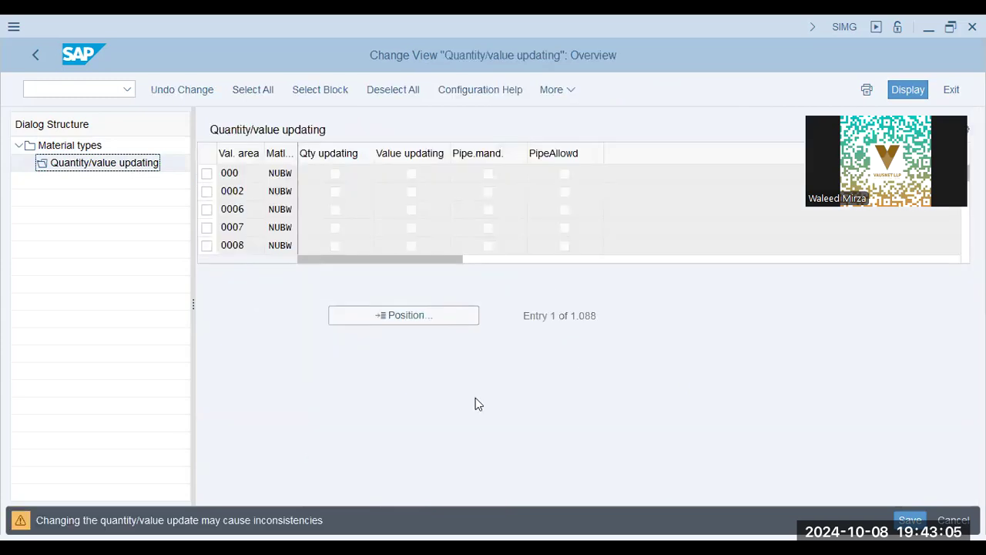
text(aa42)
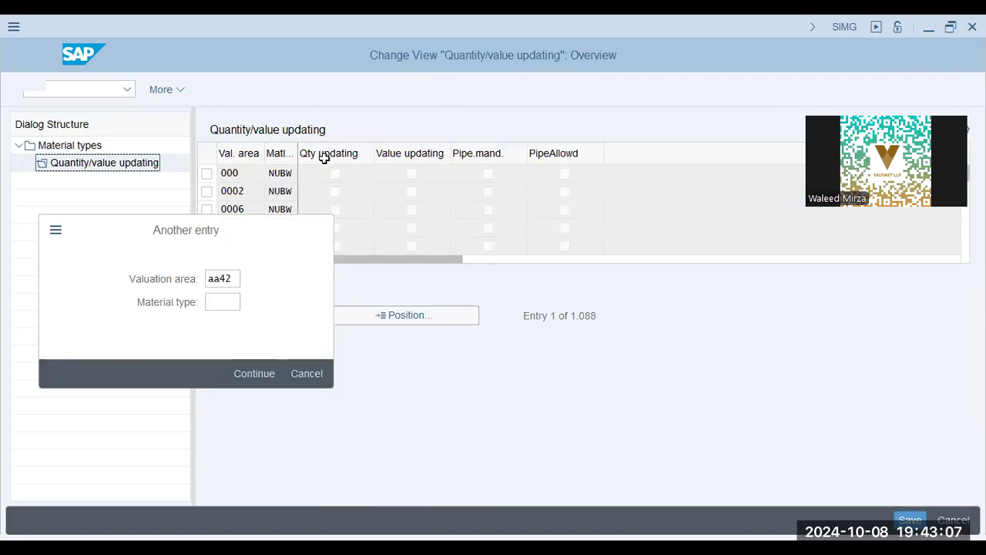
key(Return)
click(336, 174)
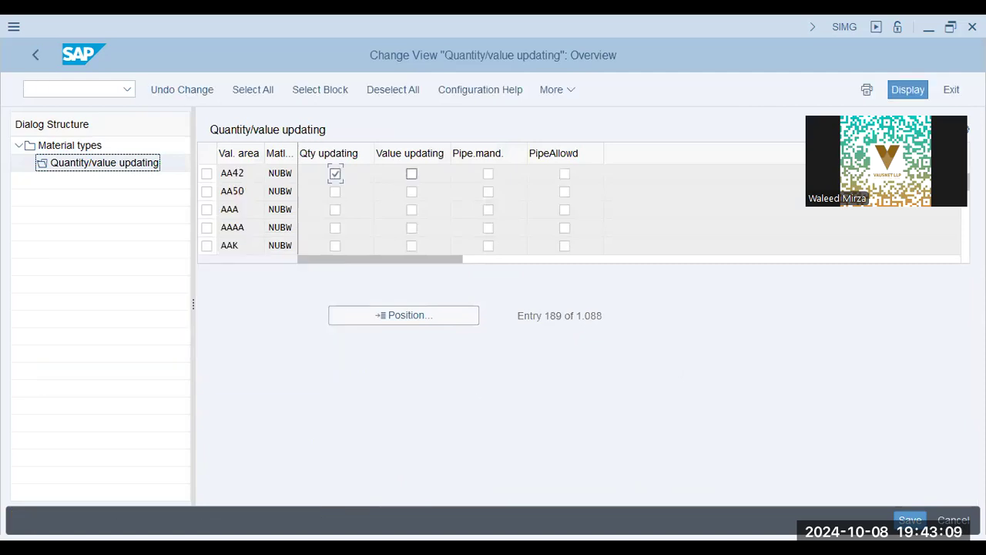
click(909, 522)
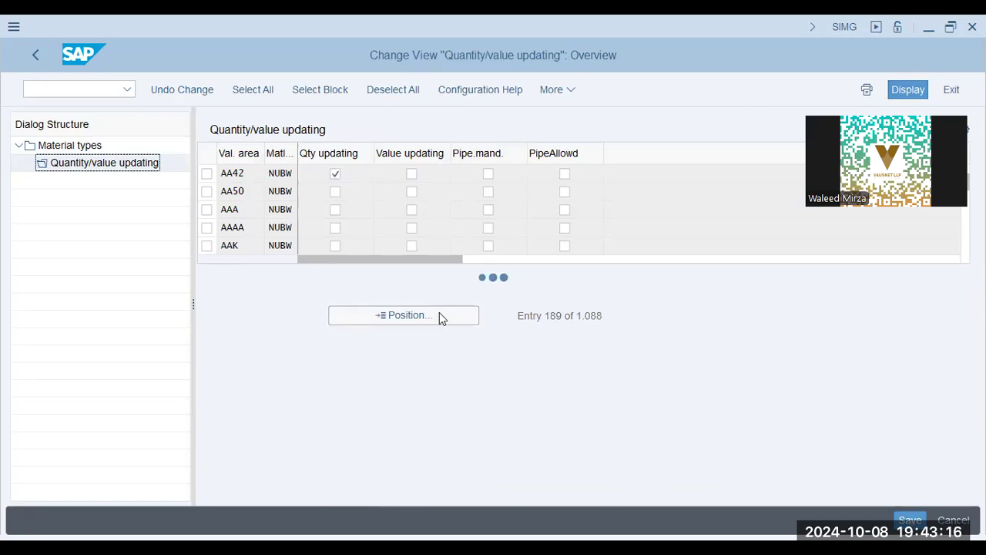
Leave the material type views for the IMG structure, and switch to the presentation to show the Configuring Material master slide
click(33, 64)
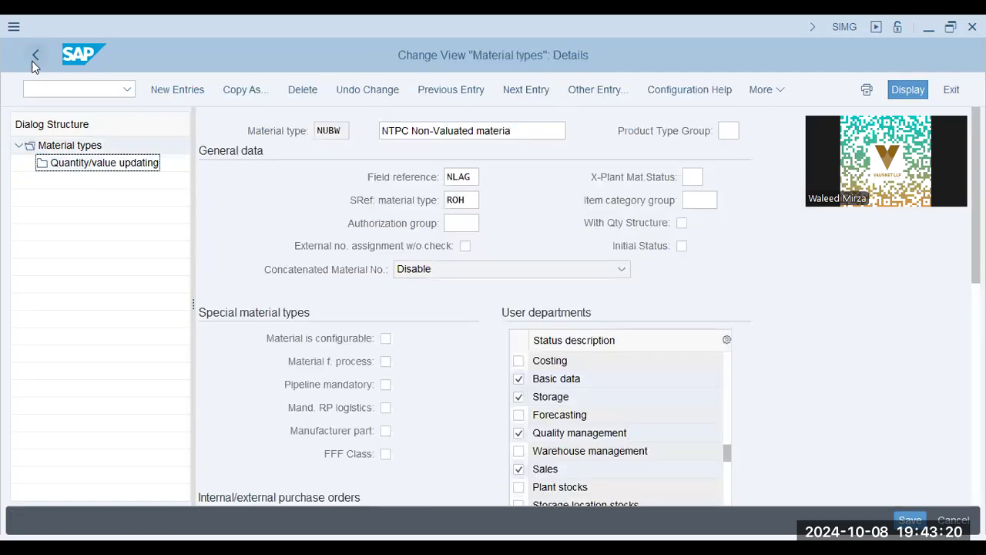
click(35, 58)
click(34, 57)
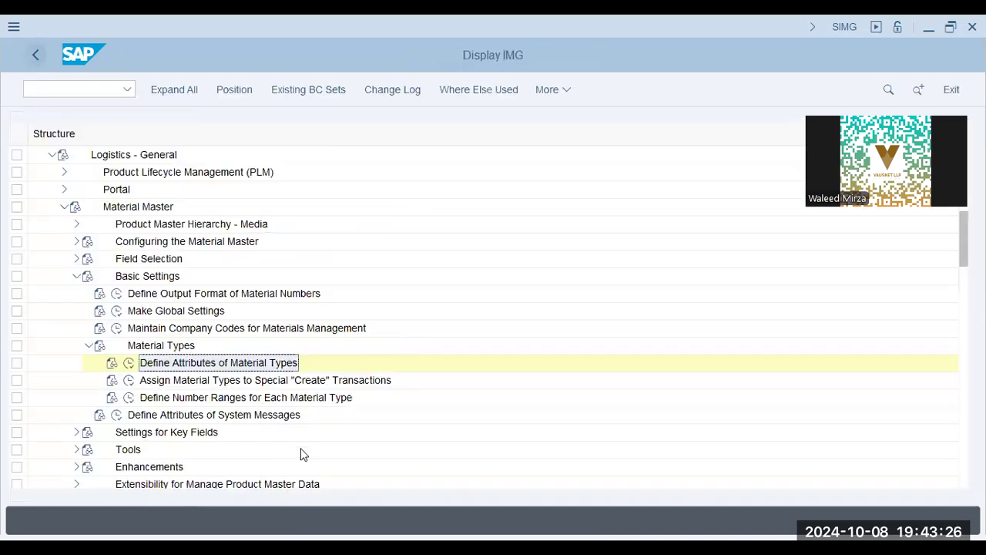
key(alt+Tab)
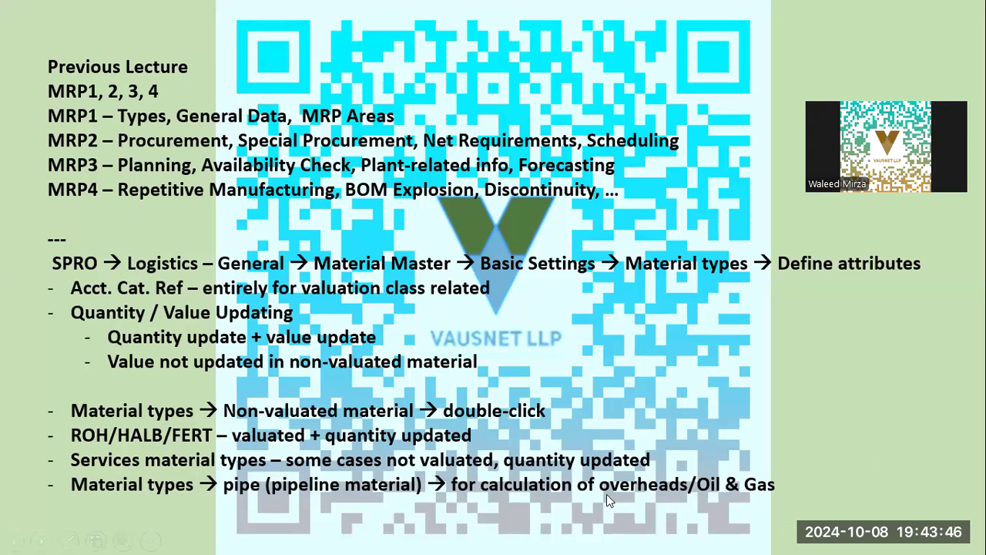
click(702, 396)
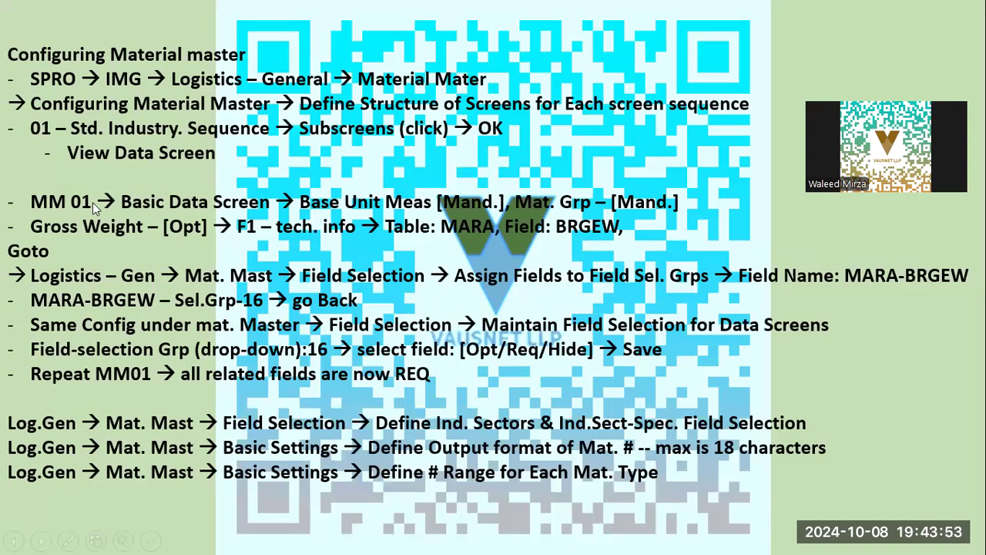
Switch back to SAP, collapse Basic Settings, and expand Configuring the Material Master in the IMG structure
key(alt+Tab)
click(77, 276)
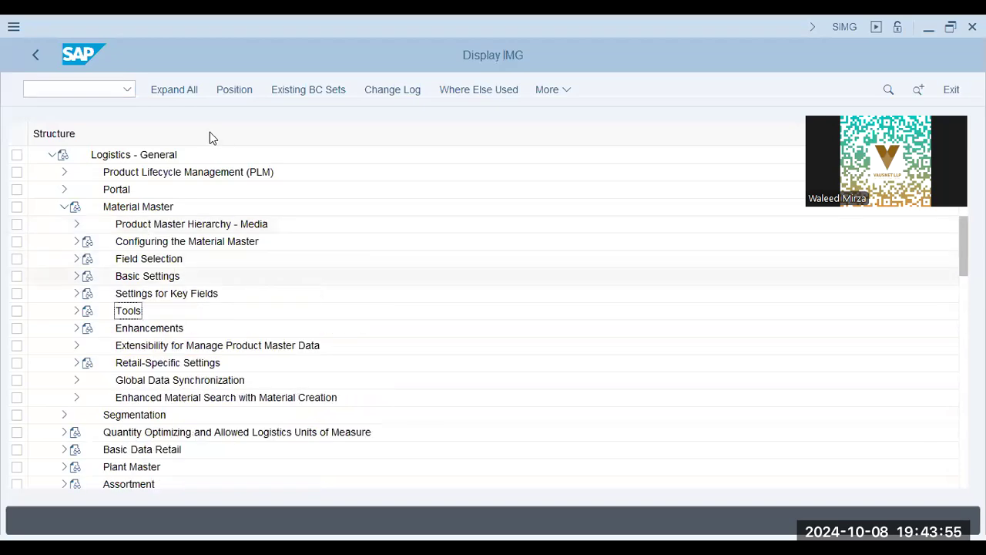
key(alt+Tab)
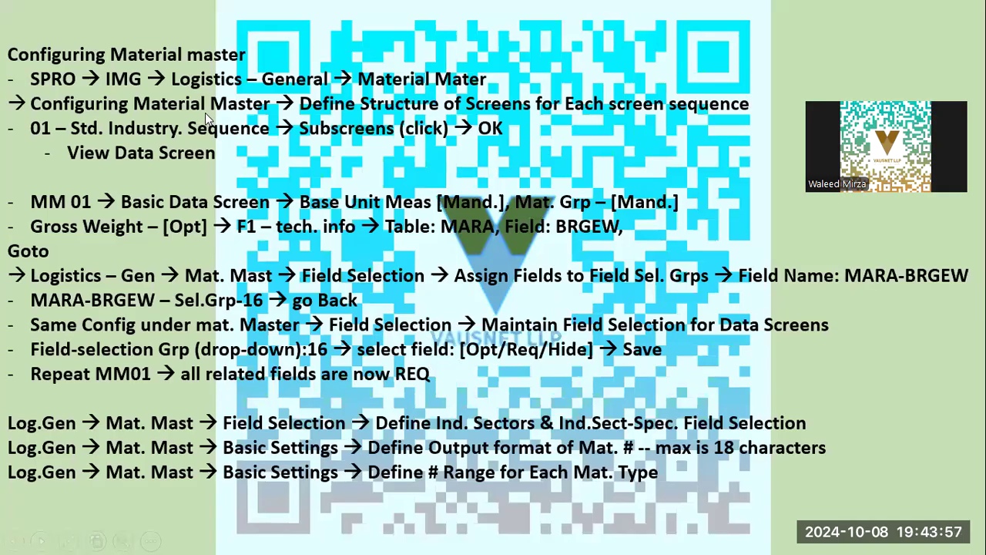
key(alt+Tab)
click(104, 244)
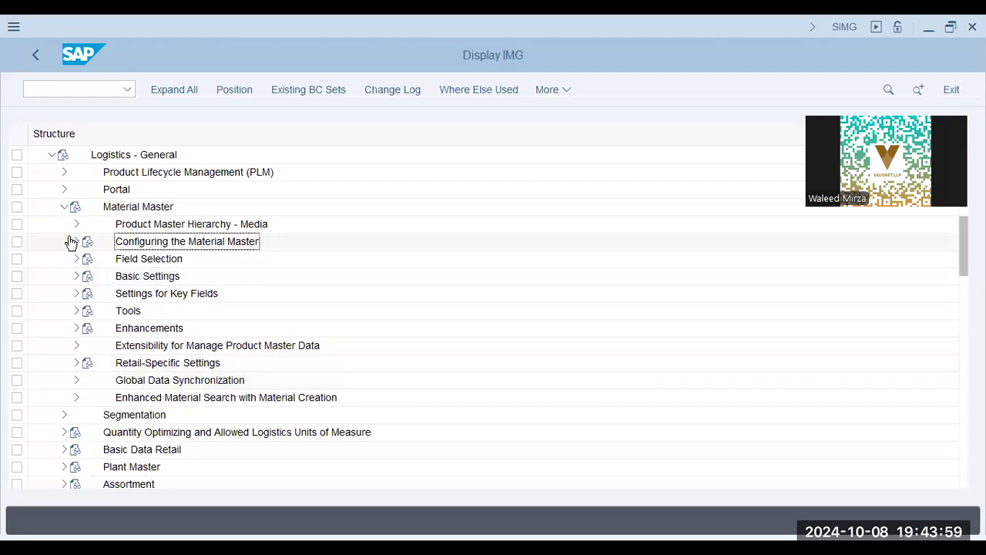
click(76, 241)
Open Define Structure of Data Screens for Each Screen Sequence and display the data screens of sequence 21, Std ind.(short) tab pages
key(alt+Tab)
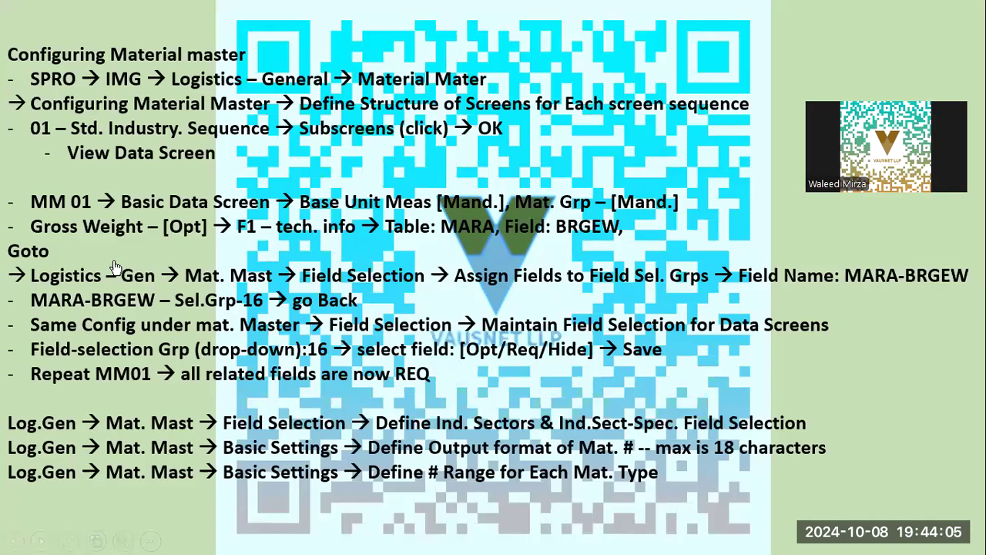
key(alt+Tab)
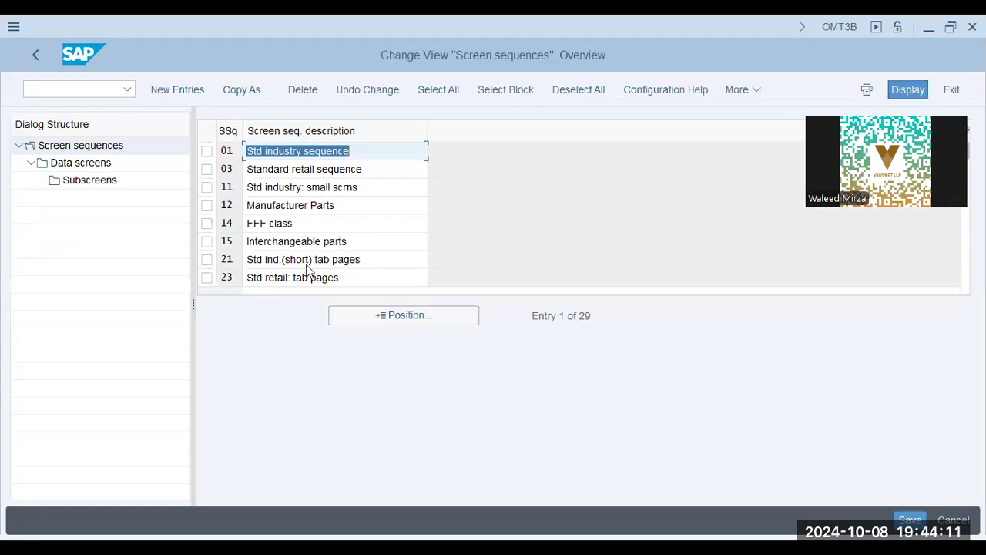
click(362, 258)
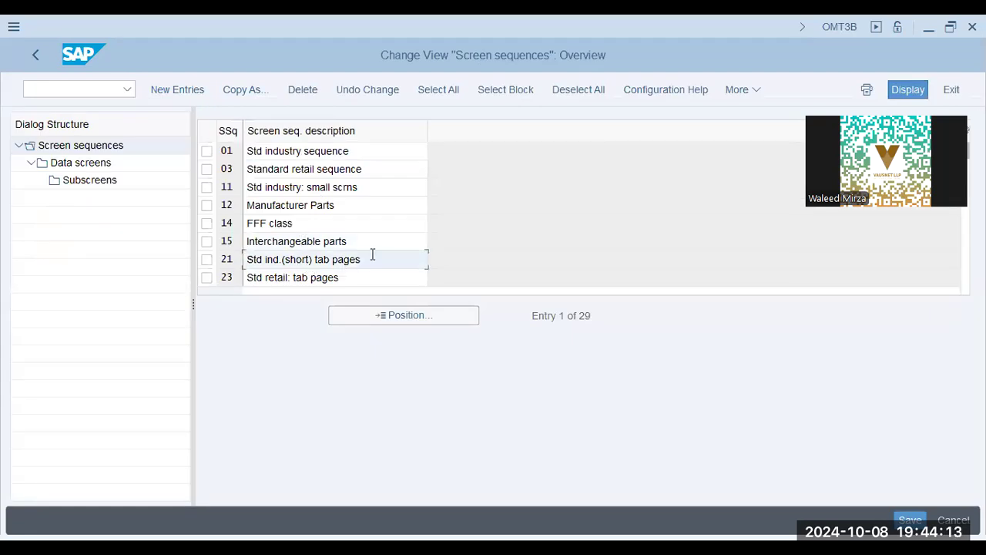
drag(373, 259, 282, 258)
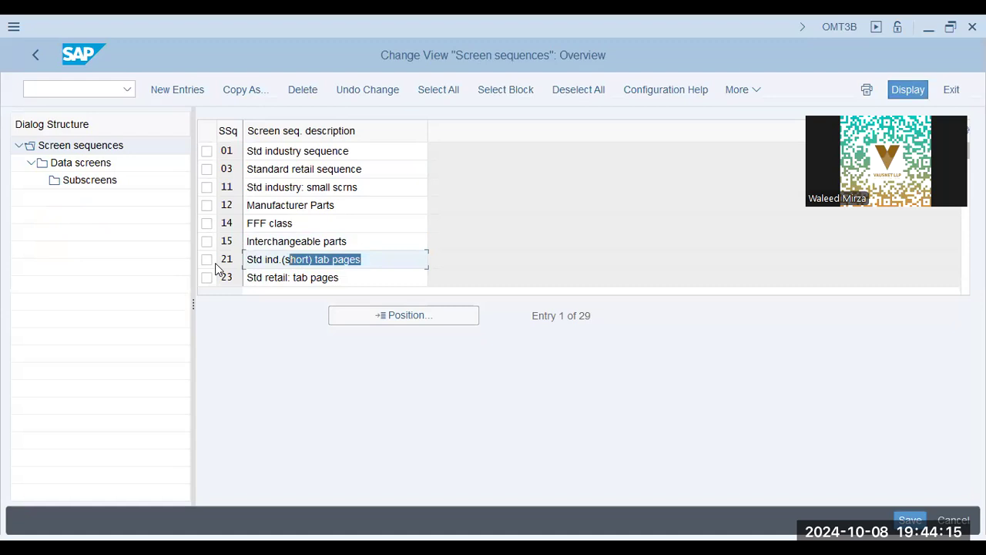
click(97, 166)
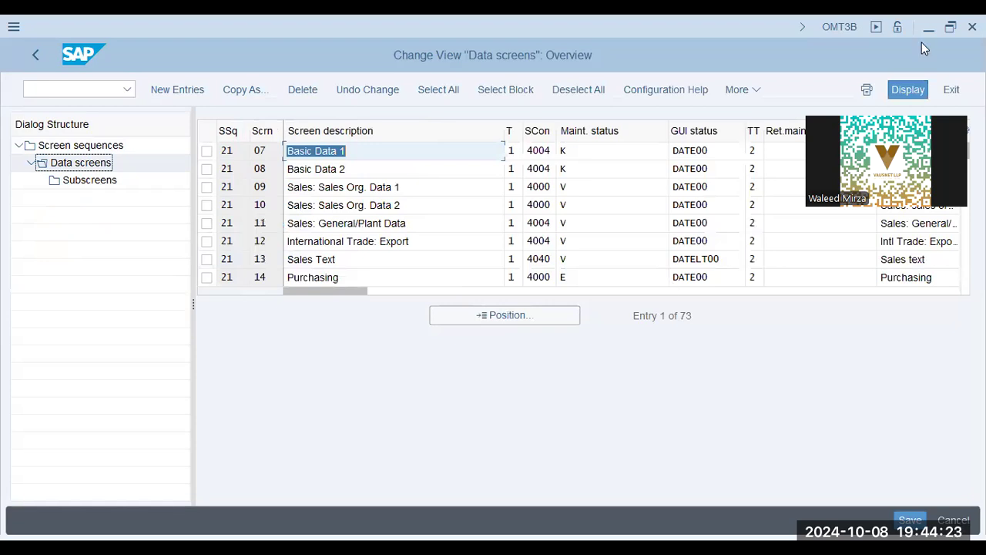
Select data screen 09, Sales: Sales Org. Data 1, open its subscreens, and view the simulated logical screen
click(93, 186)
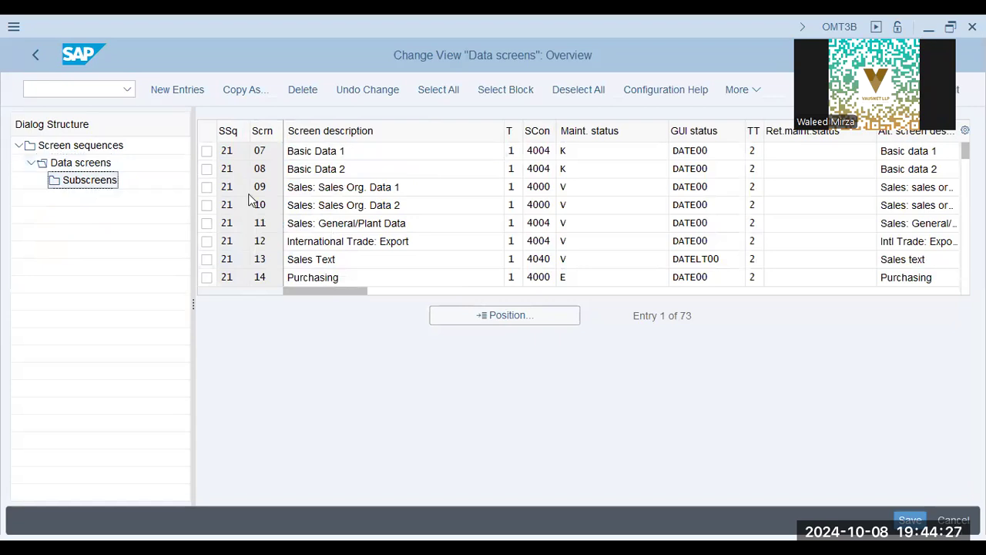
click(207, 188)
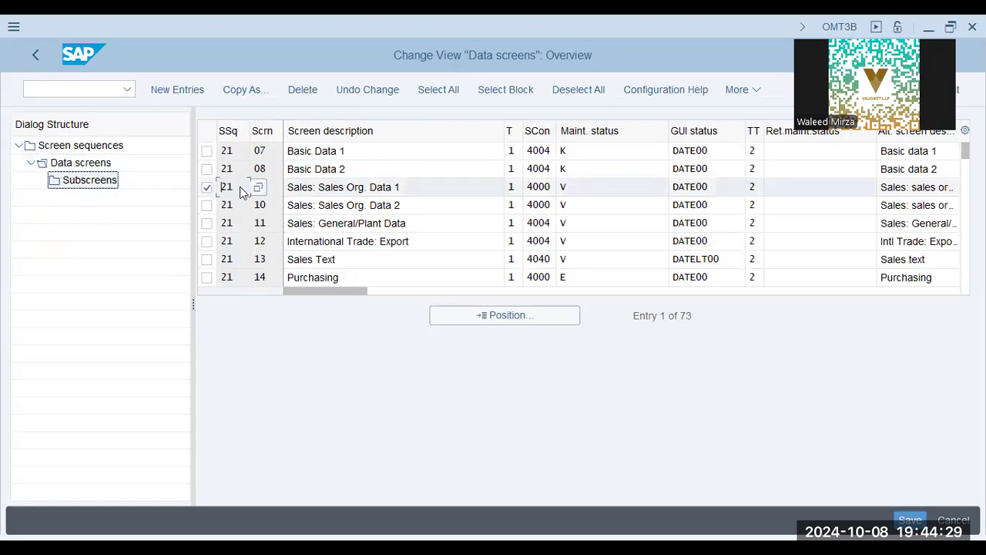
double_click(77, 185)
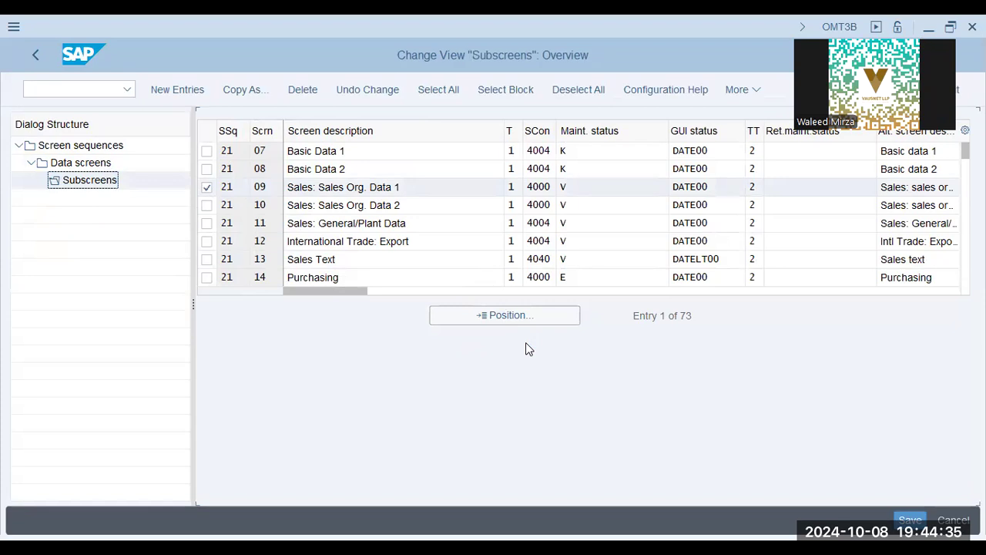
click(817, 155)
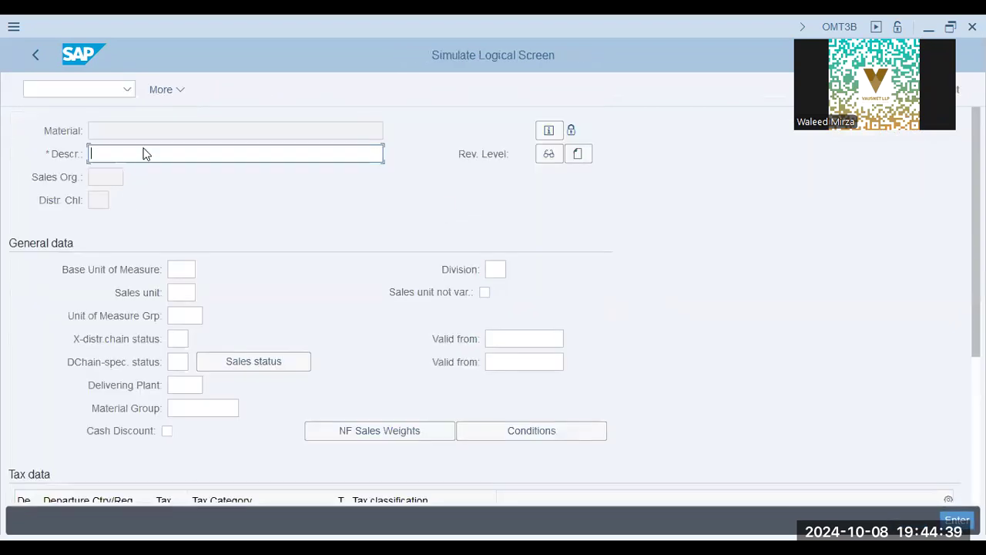
Examine the general data and tax data fields on the simulated sales screen, and exit the simulation
scroll(223, 316, down, 2)
scroll(224, 316, down, 3)
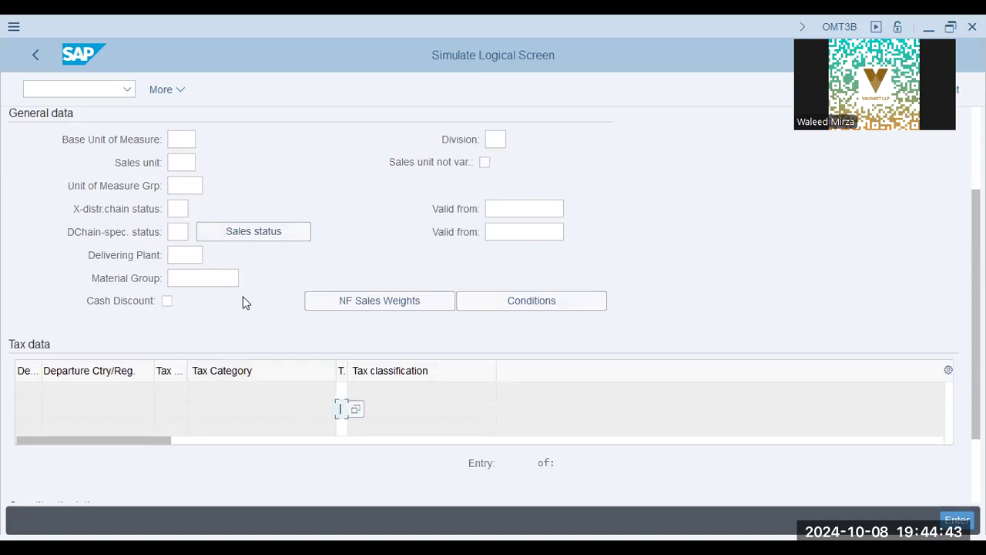
click(183, 139)
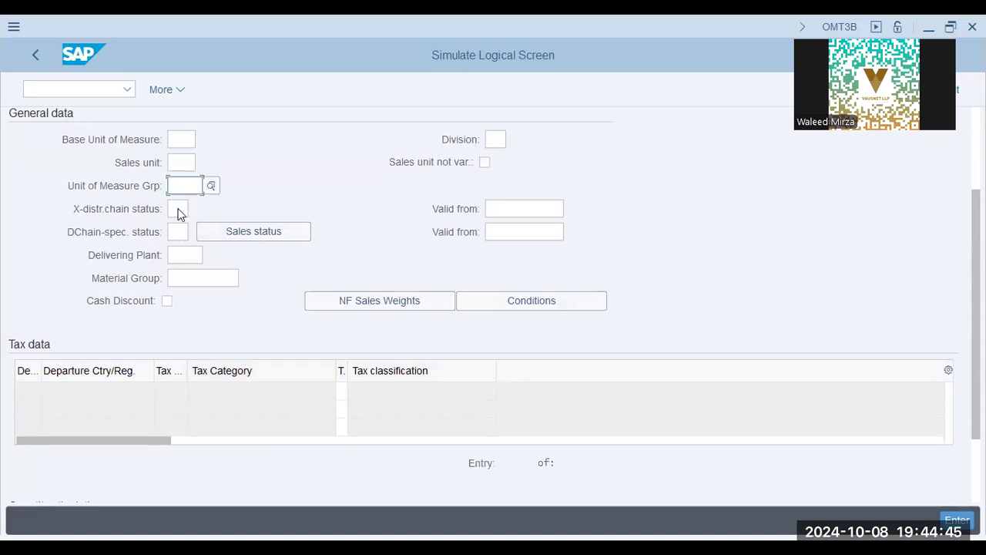
click(185, 258)
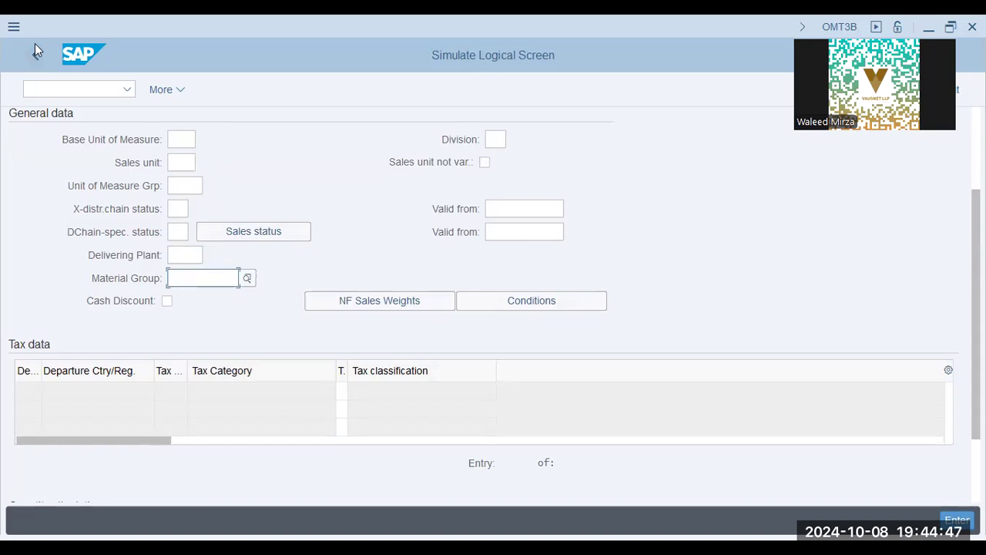
key(Return)
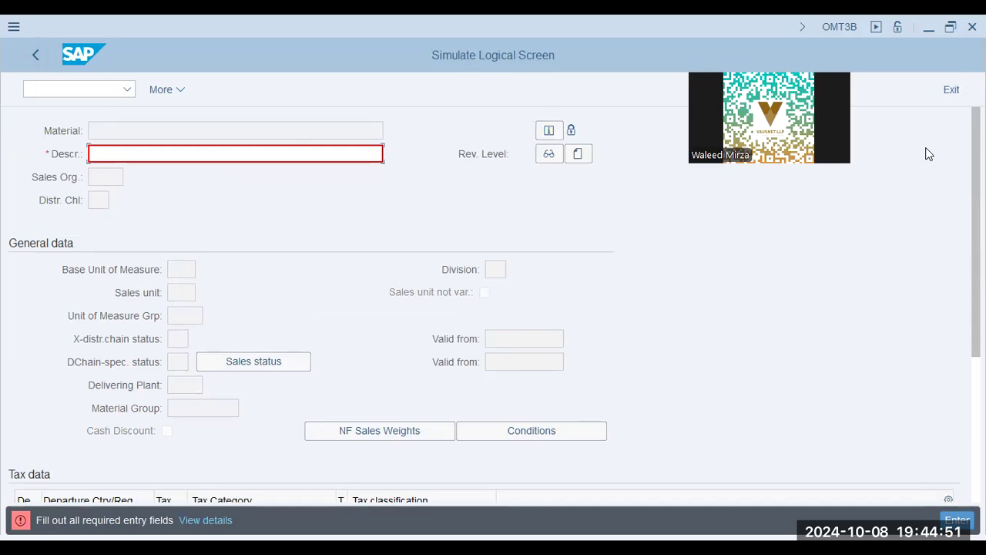
click(949, 91)
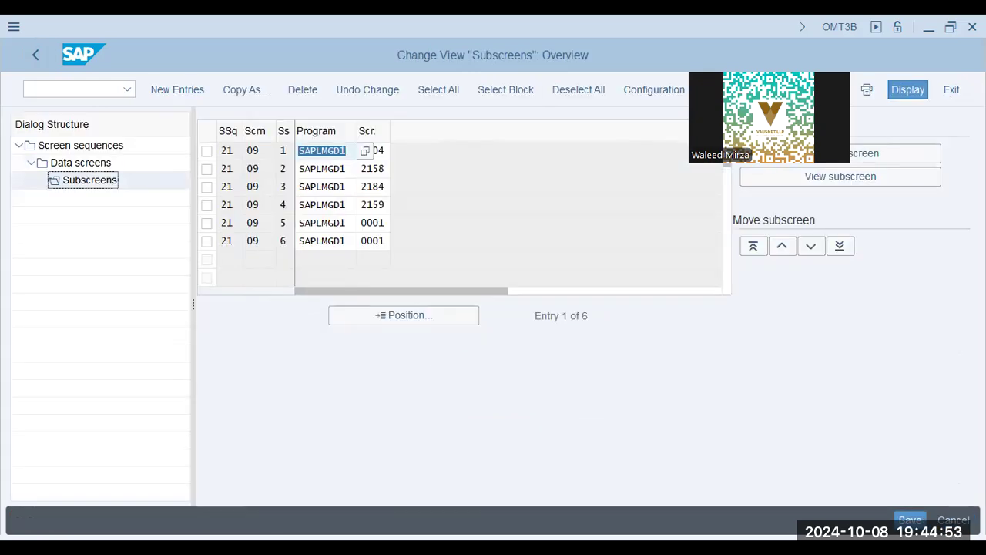
Check the presentation's configuration notes and return from the subscreens overview to the IMG structure
key(alt+Tab)
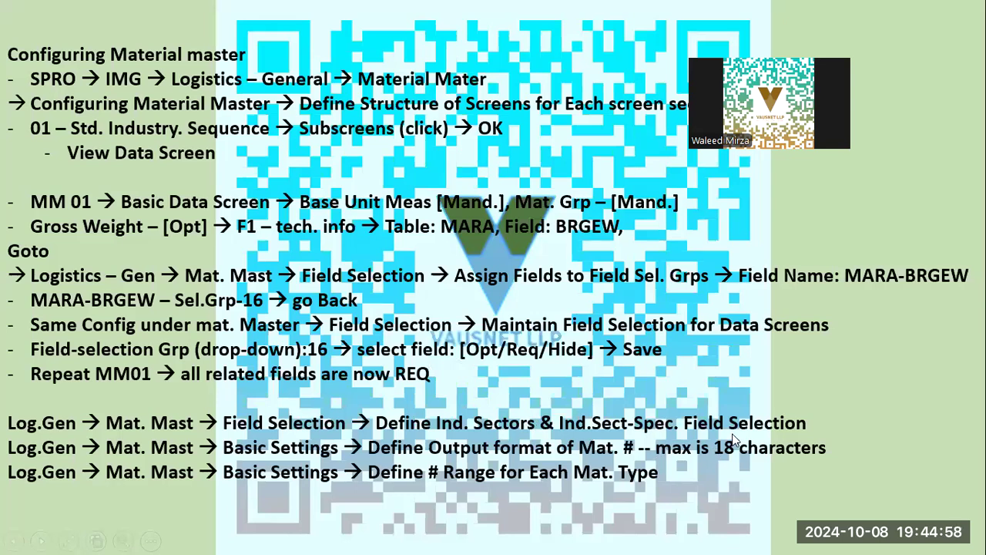
key(alt+Tab)
click(41, 54)
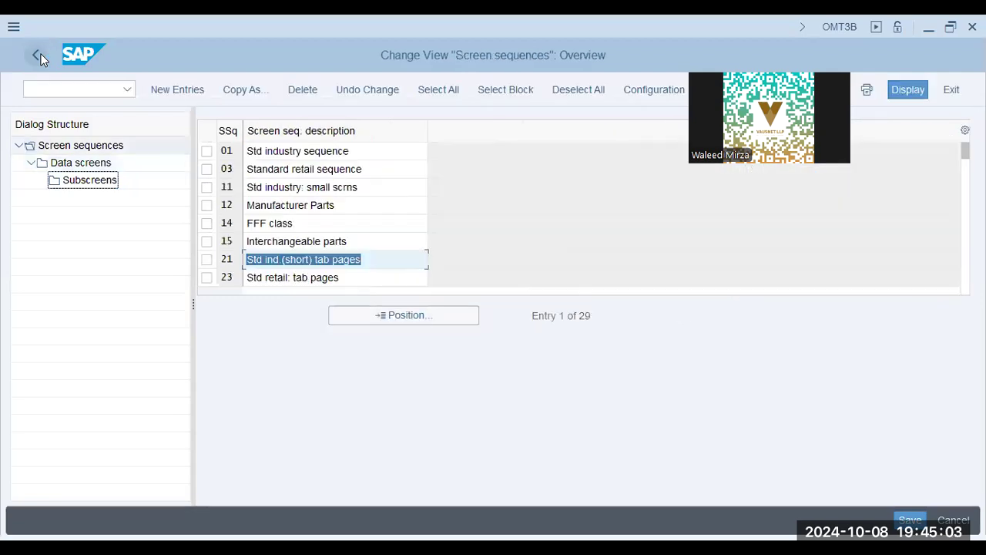
click(41, 54)
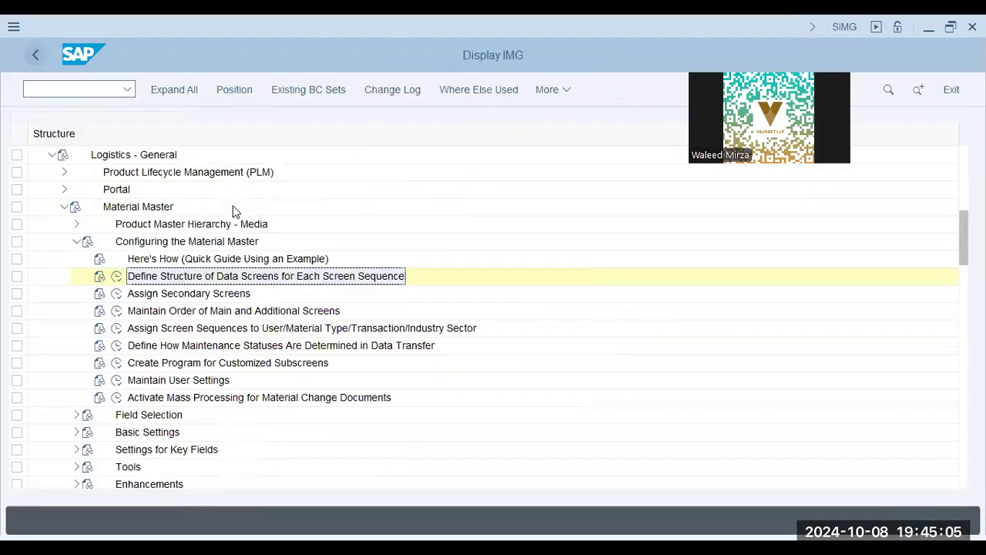
Collapse Configuring the Material Master and expand Field Selection under Material Master in the IMG structure
click(356, 331)
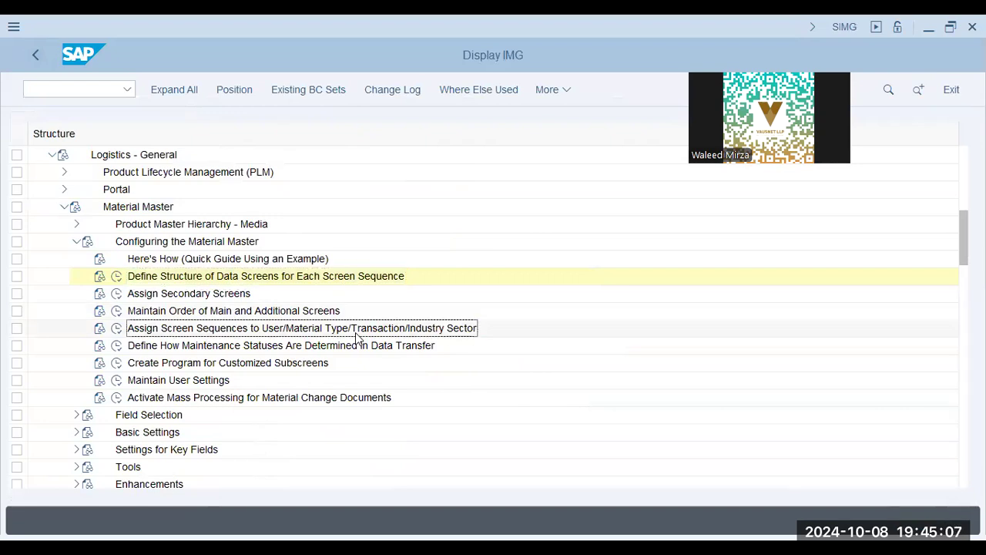
key(Down)
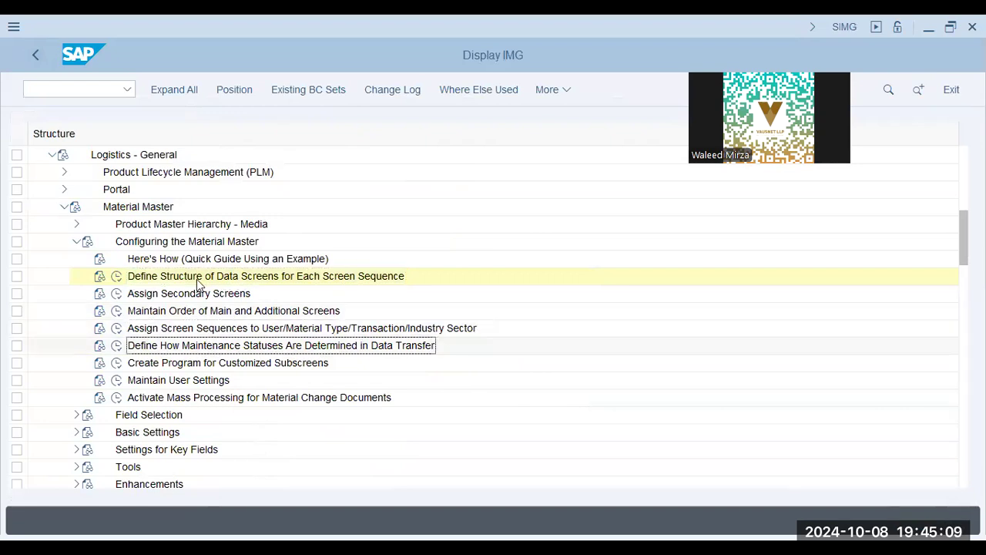
key(alt+Tab)
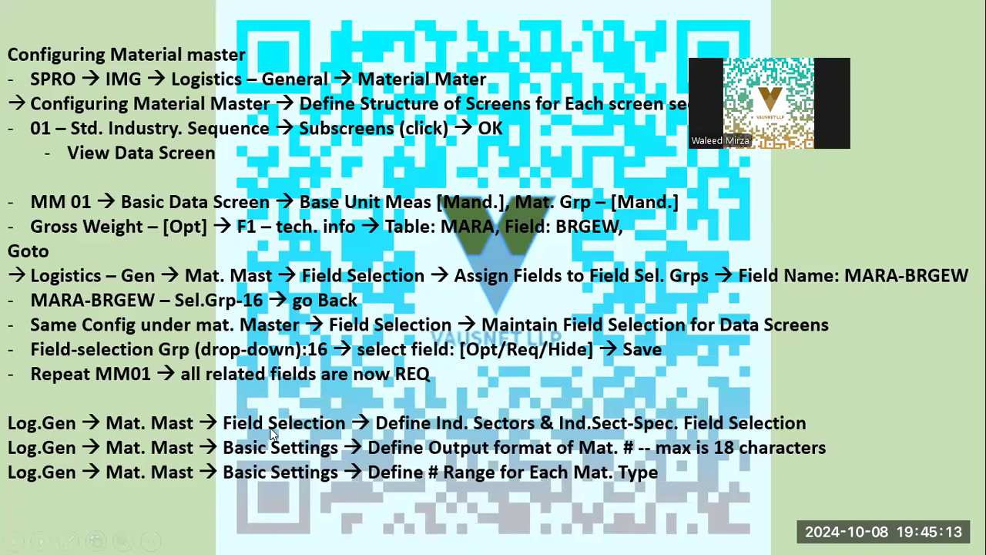
key(alt+Tab)
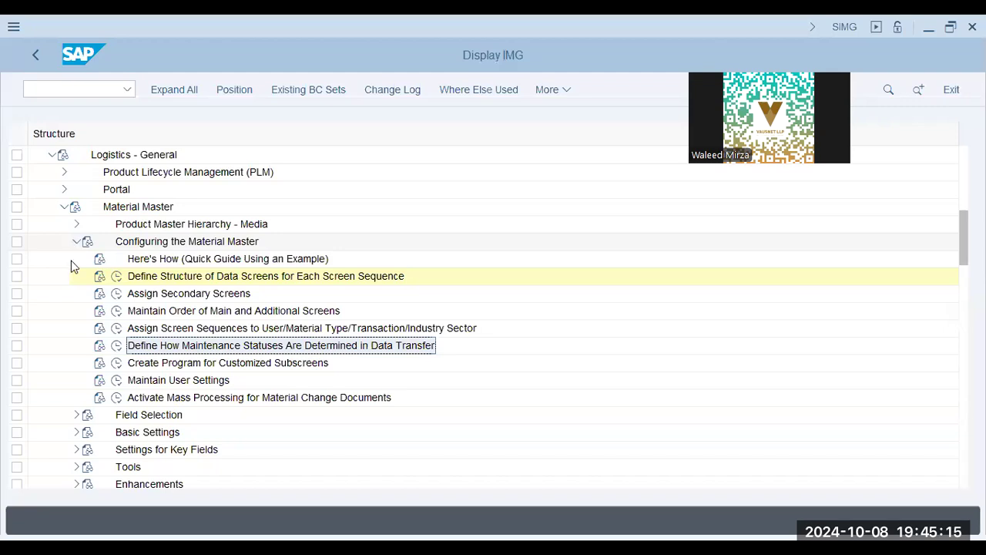
click(76, 241)
click(76, 258)
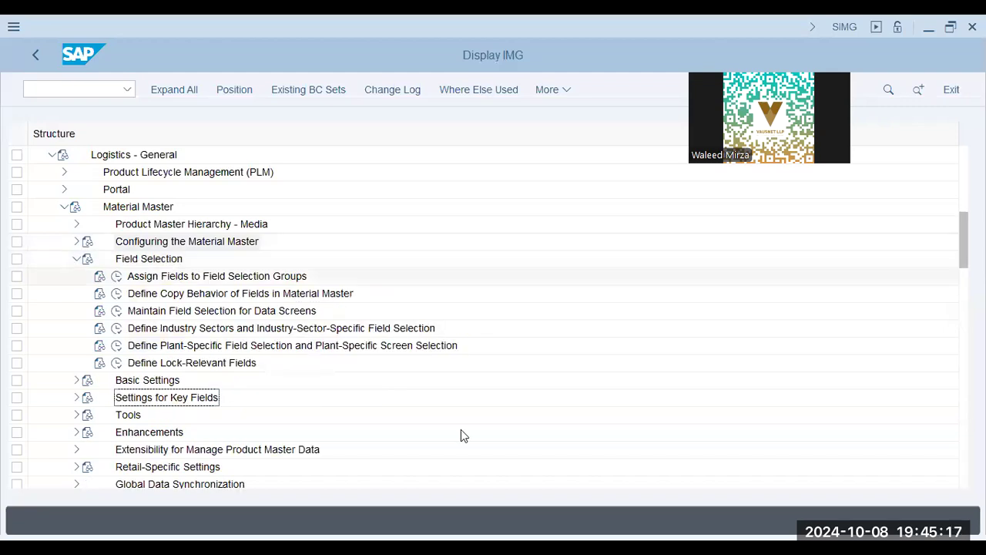
Open Define Industry Sectors and Industry-Sector-Specific Field Selection and examine the industry descriptions and their field references
click(246, 327)
double_click(246, 328)
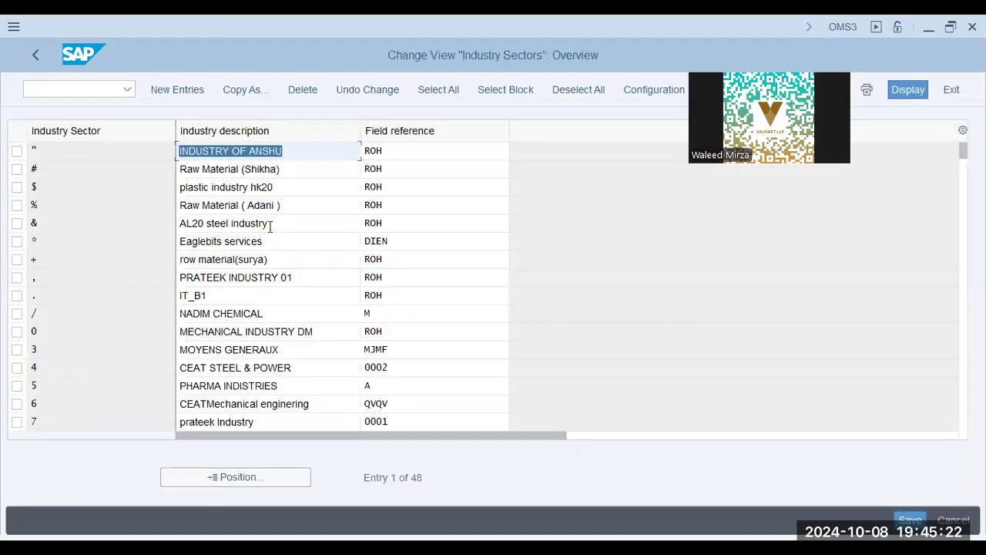
click(271, 224)
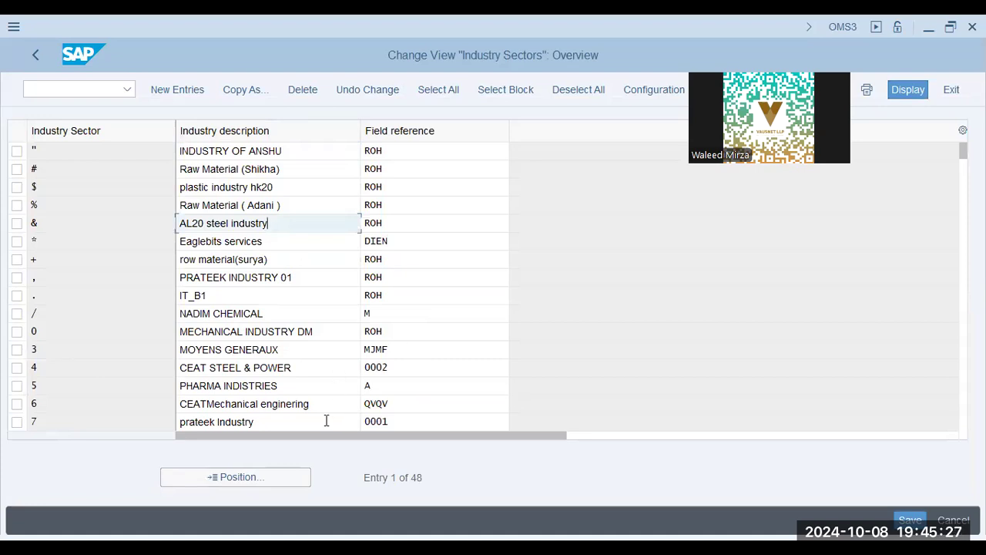
click(414, 185)
key(ctrl+a)
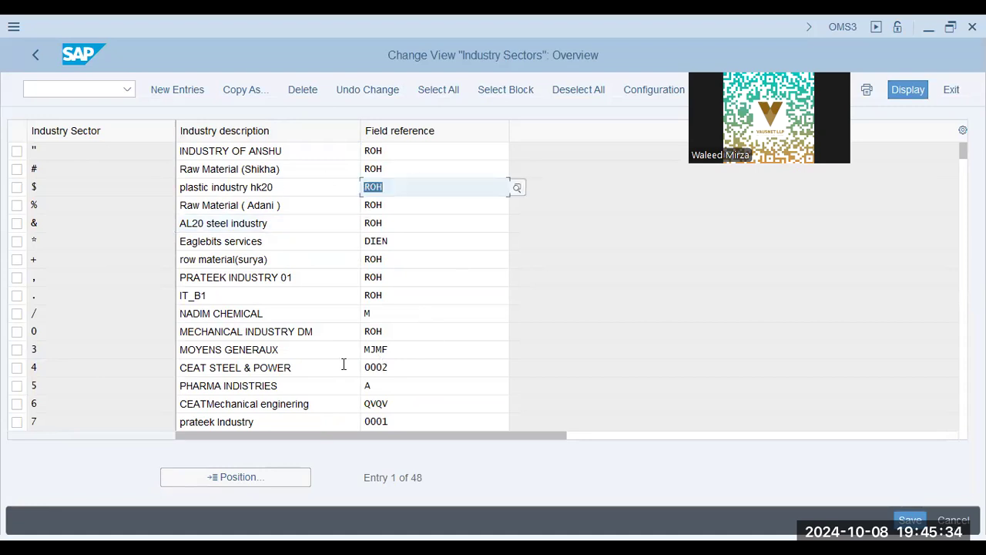
click(431, 345)
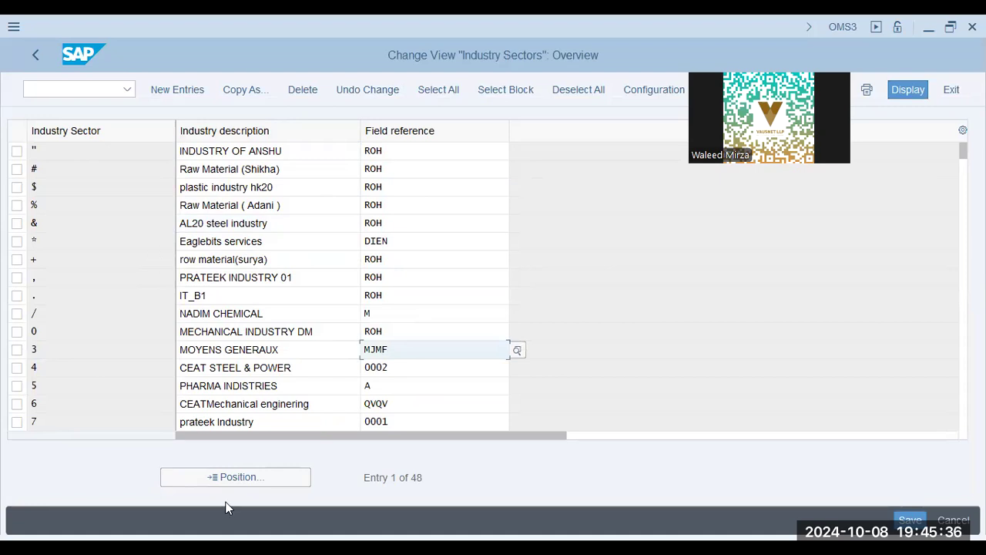
Position the industry sectors list at M, examine Mechanical engineering's field reference, and return to the IMG structure
click(230, 479)
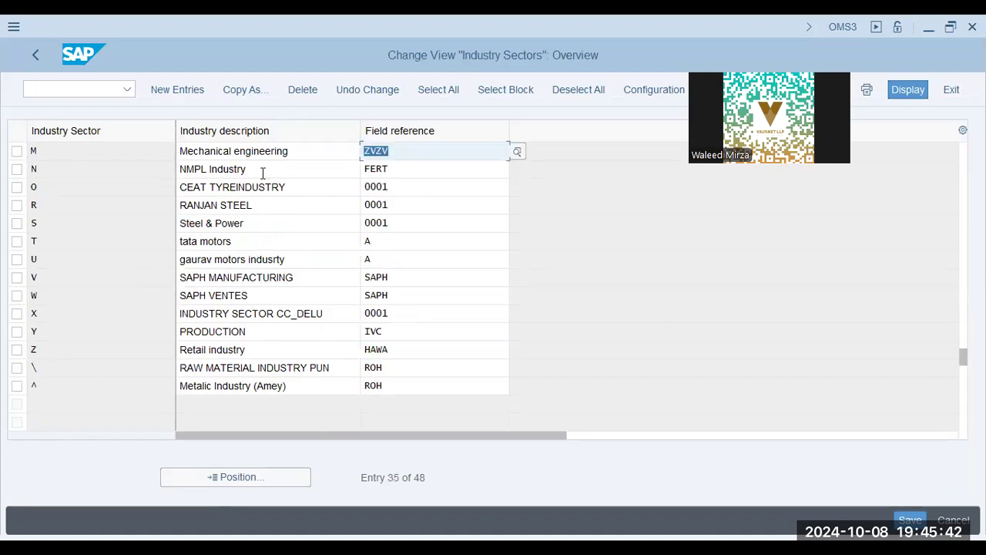
key(Tab)
key(shift+Tab)
click(448, 154)
drag(268, 162, 271, 158)
click(273, 153)
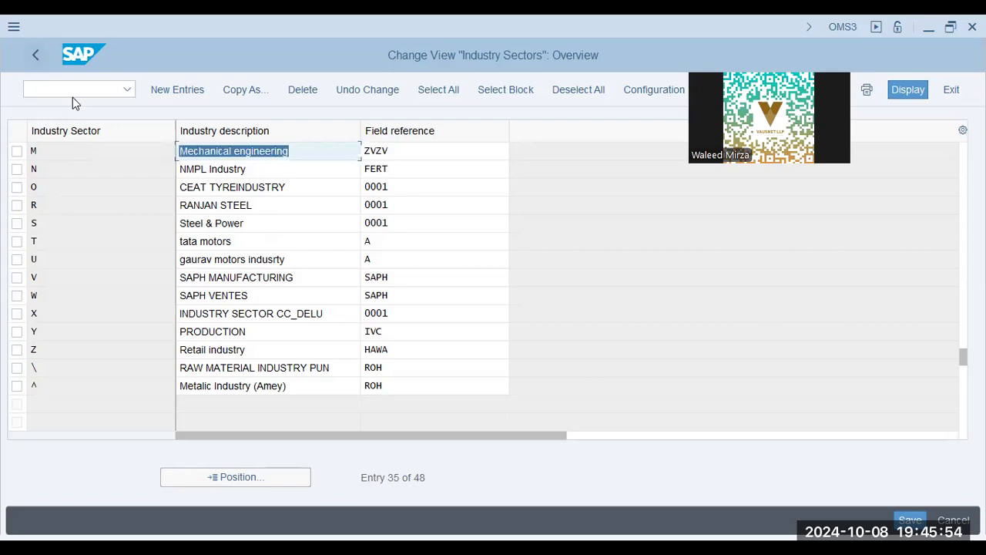
key(Tab)
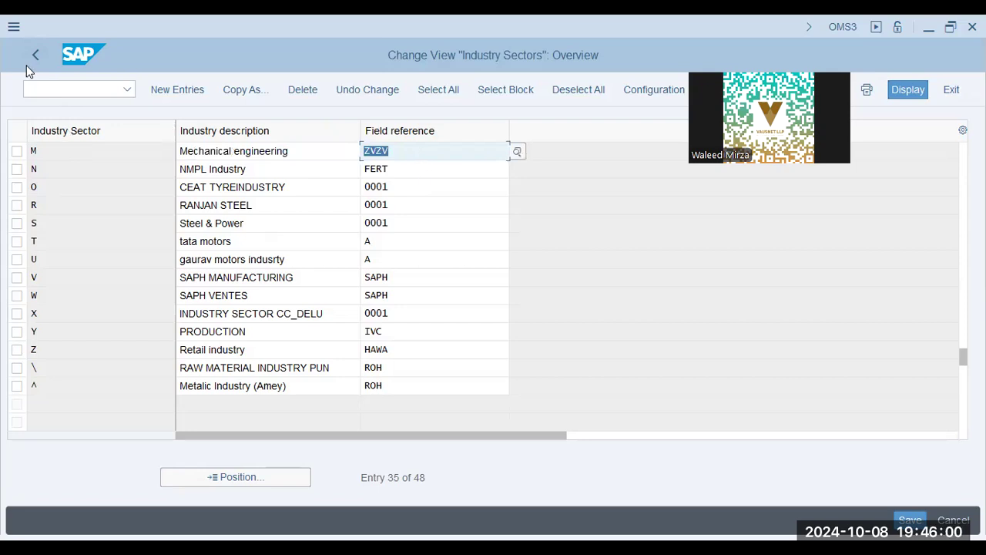
key(shift+Tab)
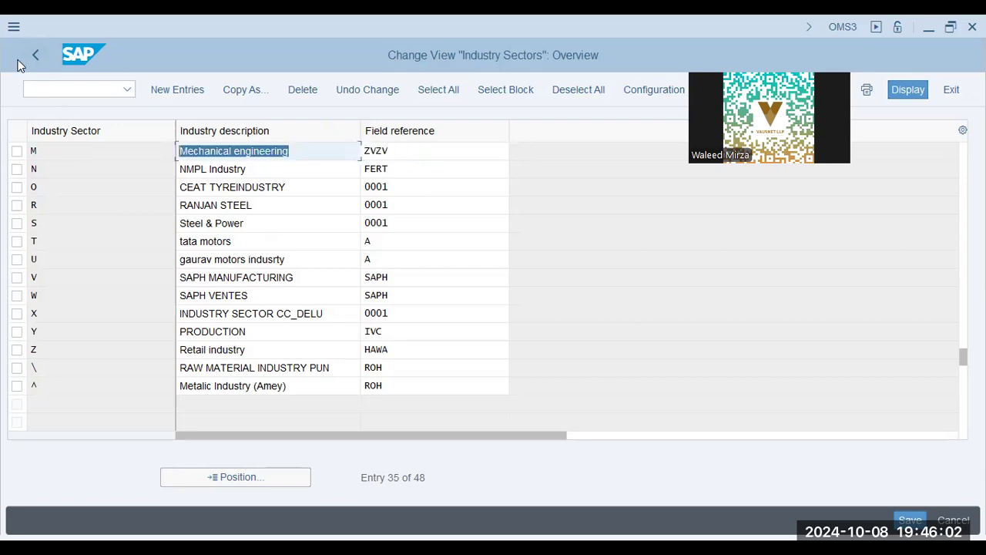
click(38, 65)
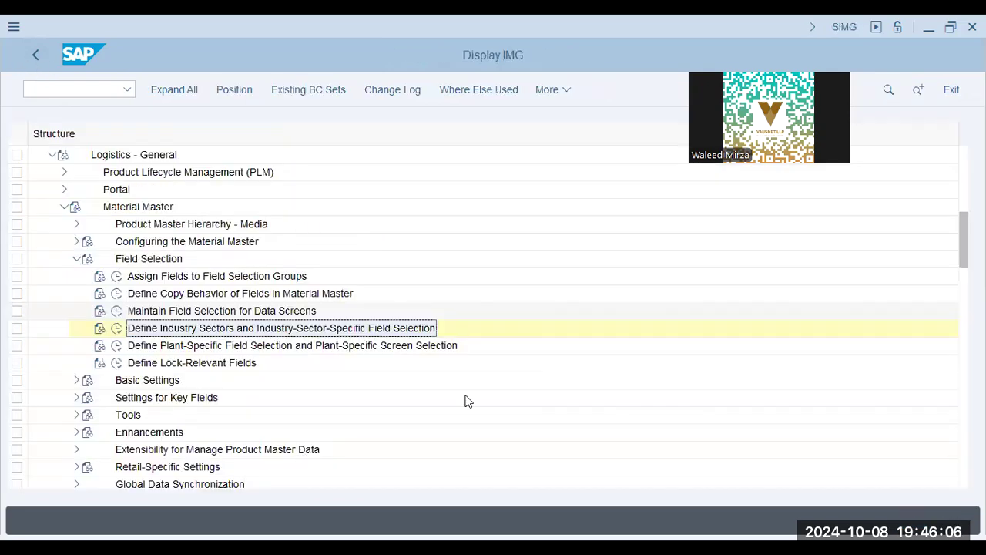
Check the presentation's configuration notes and display field selection group 21 in Maintain Field Selection for Data Screens
key(alt+Tab)
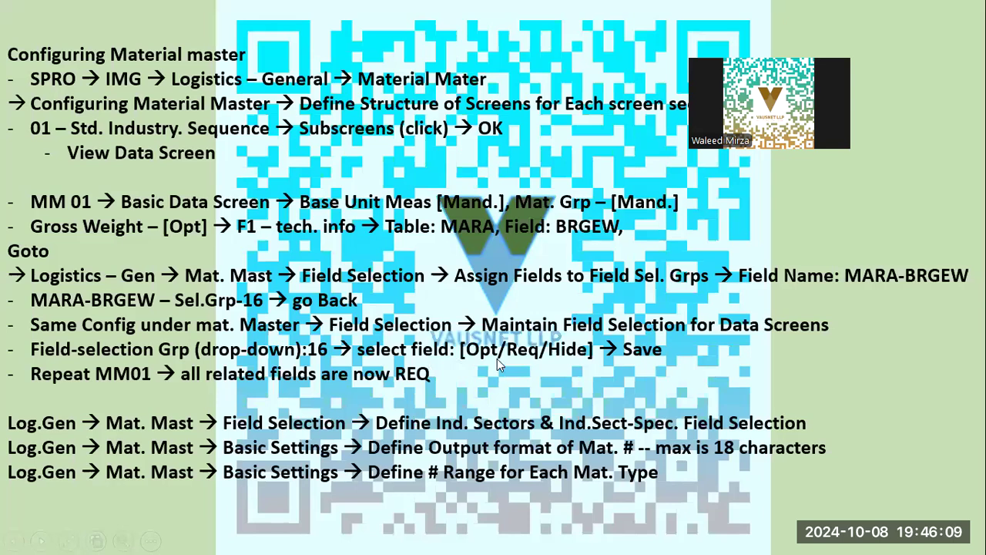
key(alt+Tab)
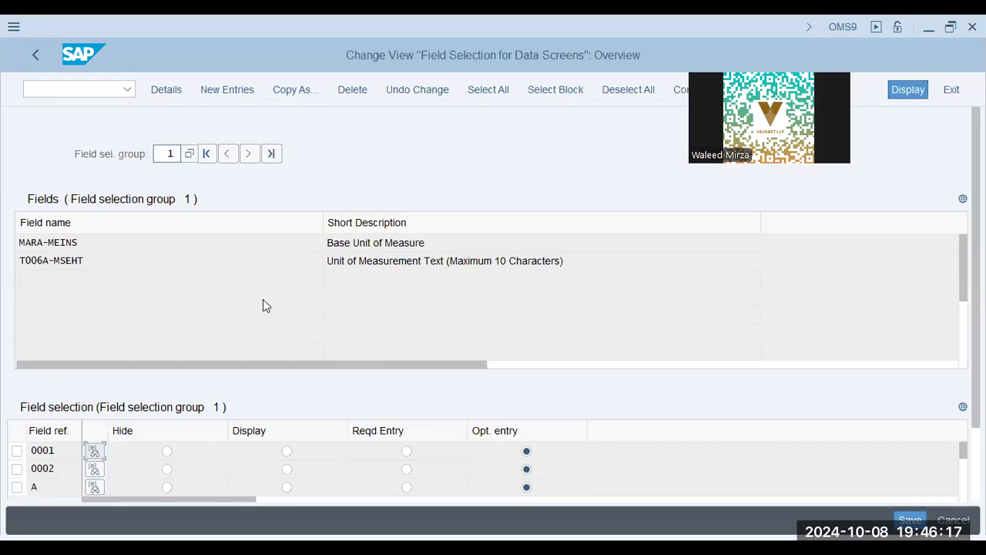
key(BackSpace)
key(Return)
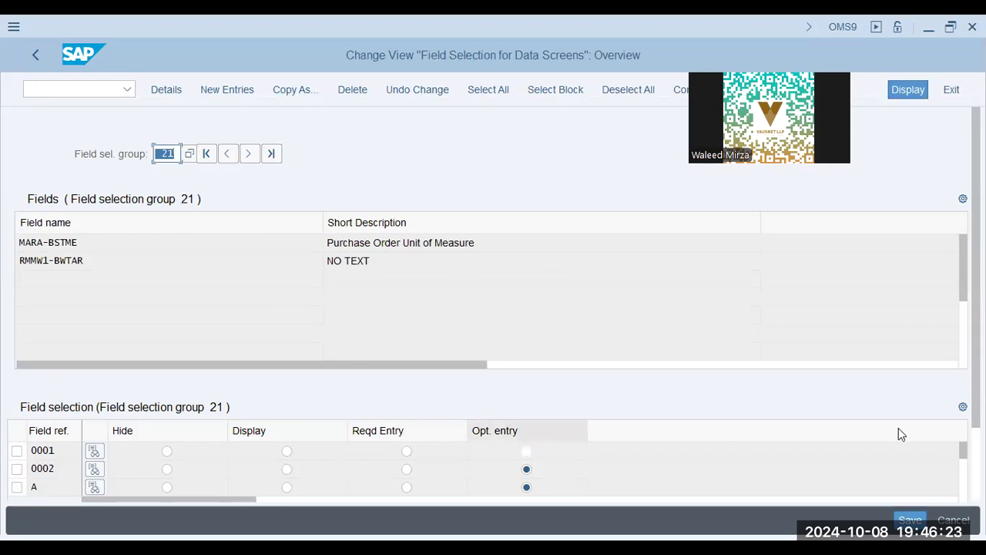
Position group 21 at field reference FERT and examine the entry setting for Purchase Order Unit of Measure
scroll(236, 440, down, 2)
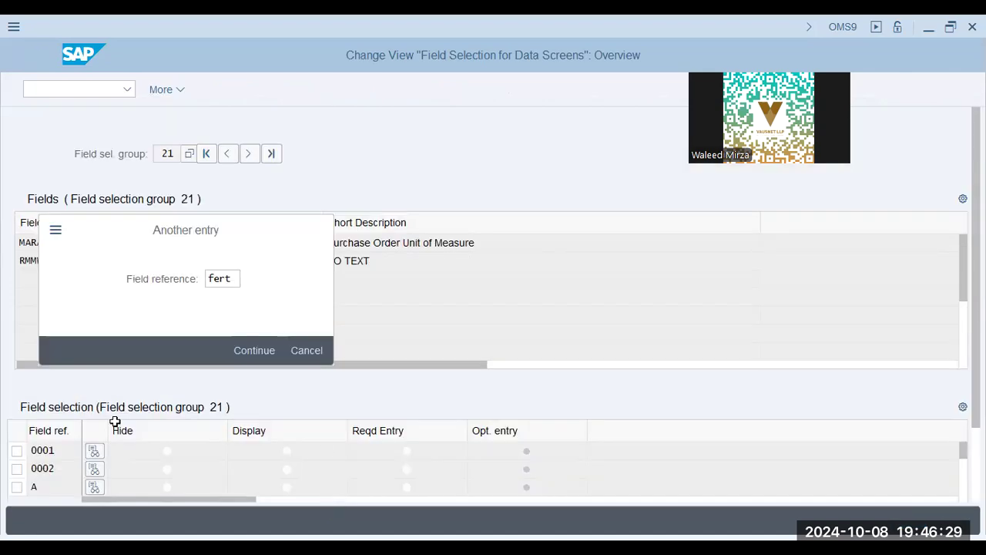
key(Return)
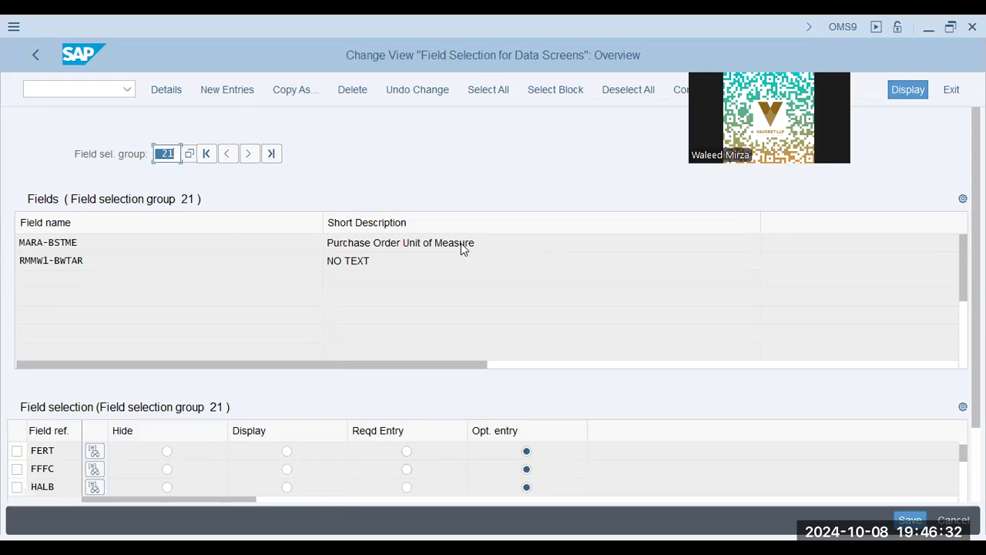
drag(379, 243, 470, 275)
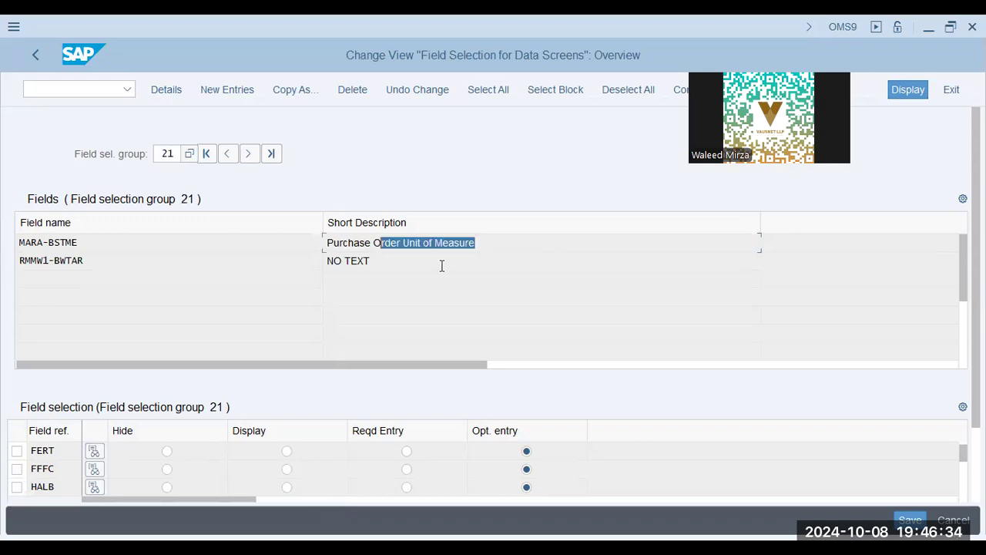
click(435, 267)
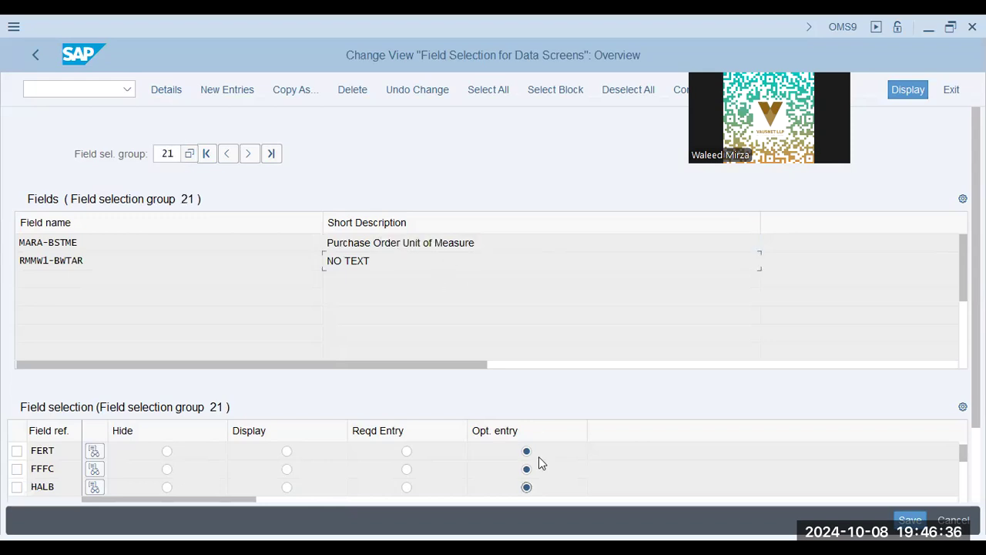
click(538, 455)
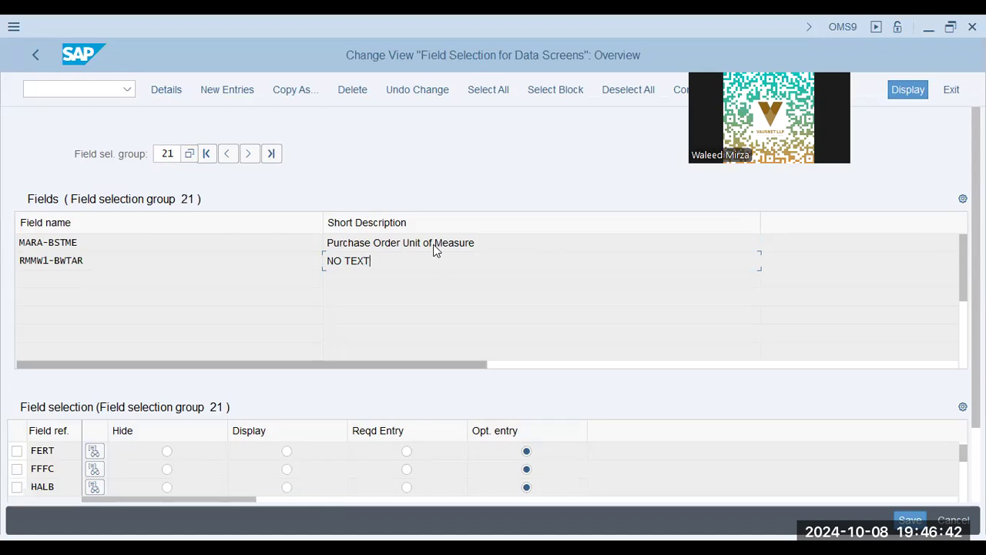
key(Up)
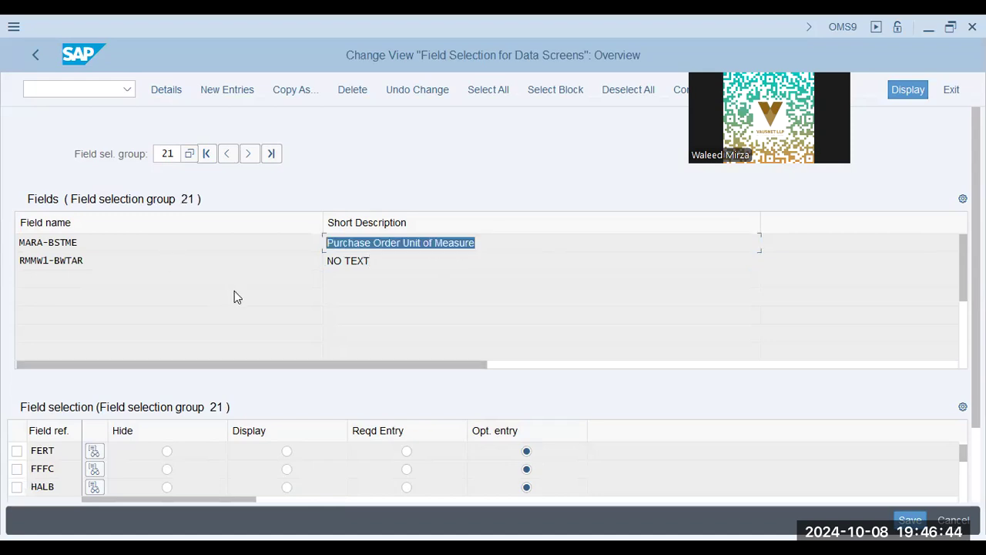
click(443, 241)
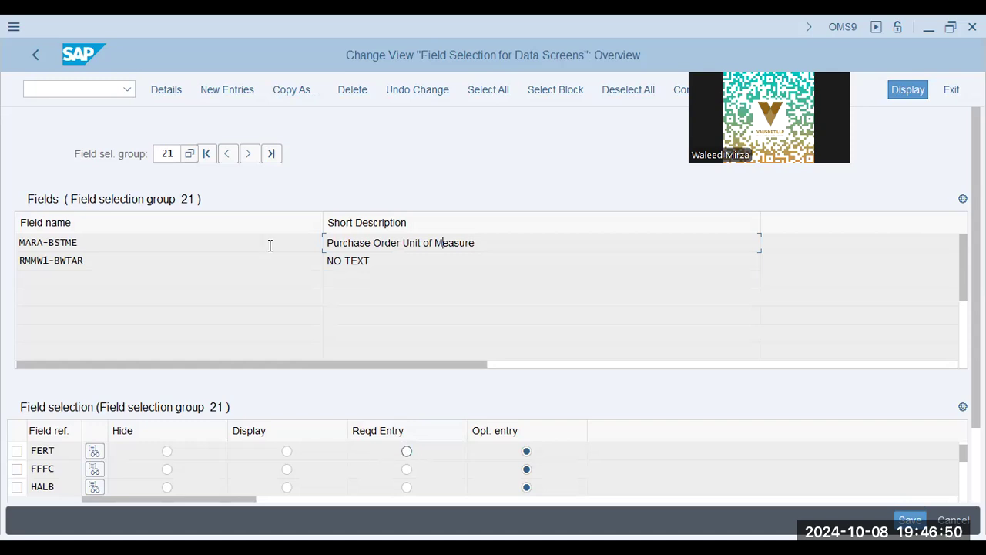
Display field selection group 96 and examine its tax fields and the entry settings for field references FERT and ROH
click(171, 157)
key(BackSpace)
key(BackSpace)
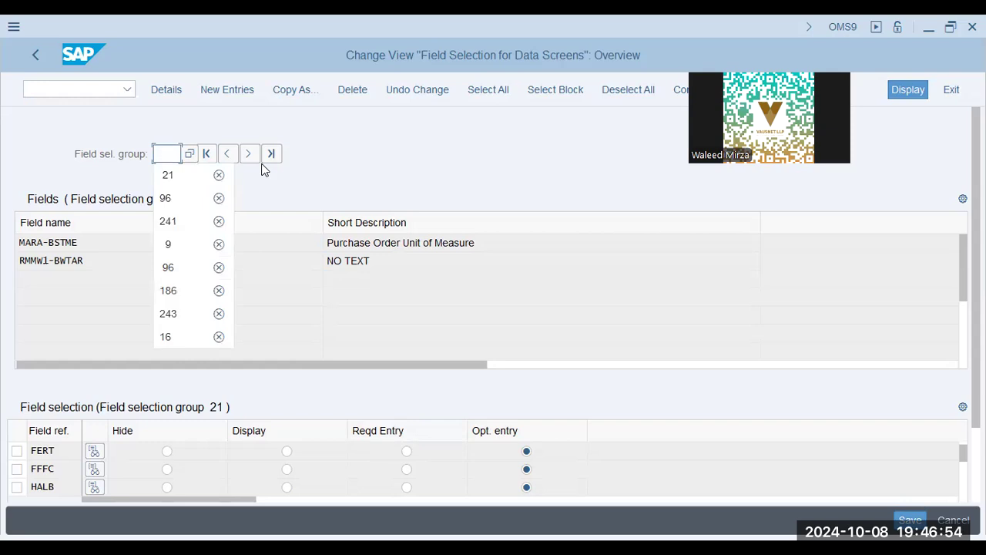
text(96)
key(Return)
click(383, 268)
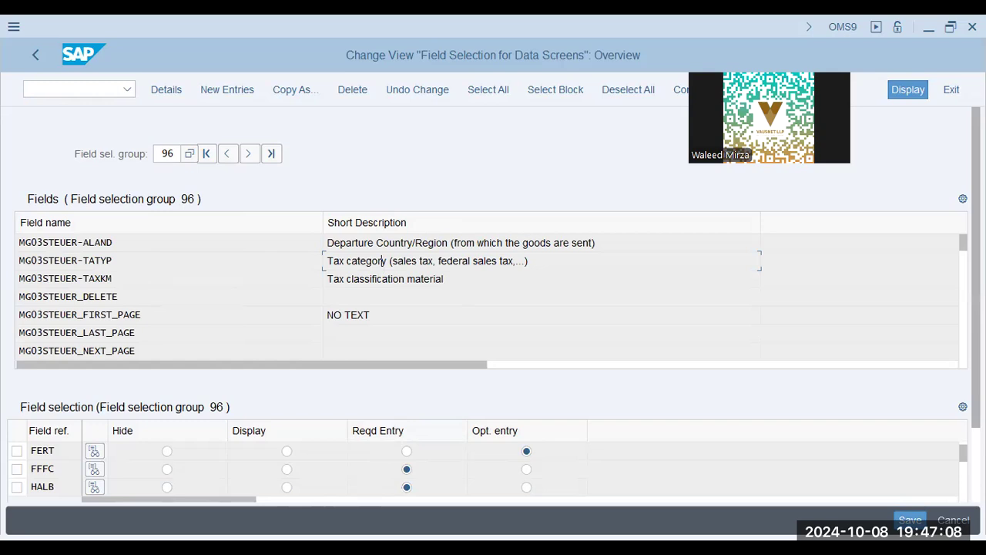
scroll(279, 468, down, 2)
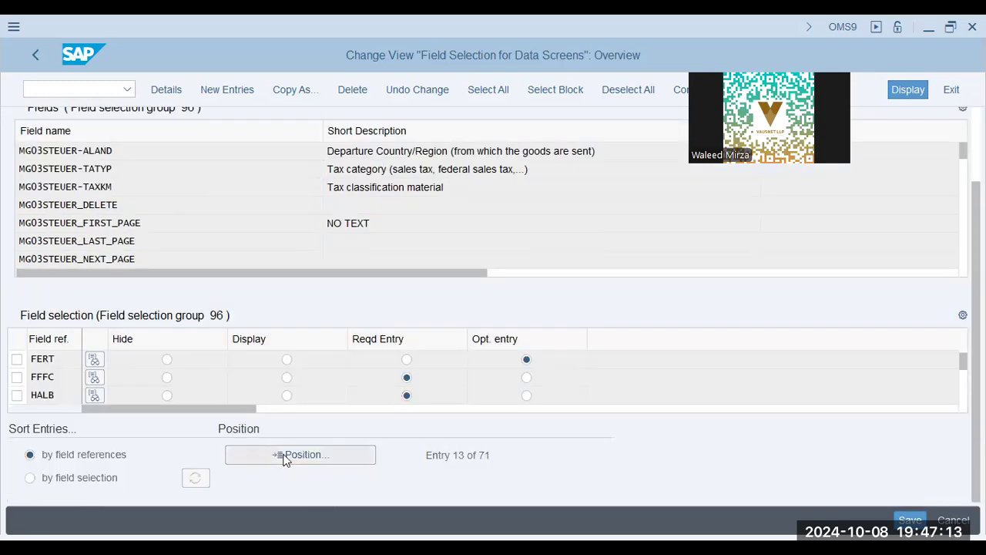
click(543, 454)
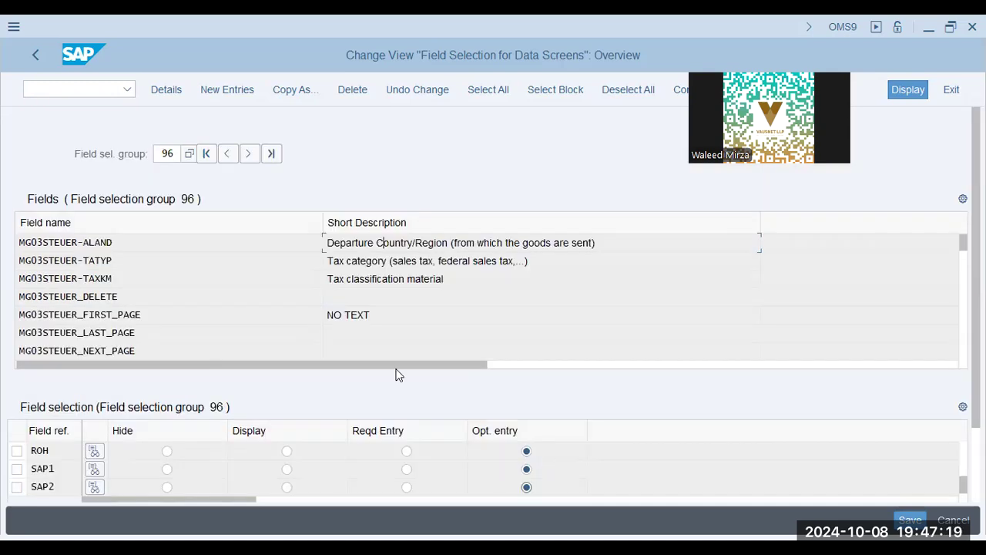
Return to the IMG structure, collapse Field Selection, and expand Basic Settings with its Material Types node, following the presentation notes
key(alt+Tab)
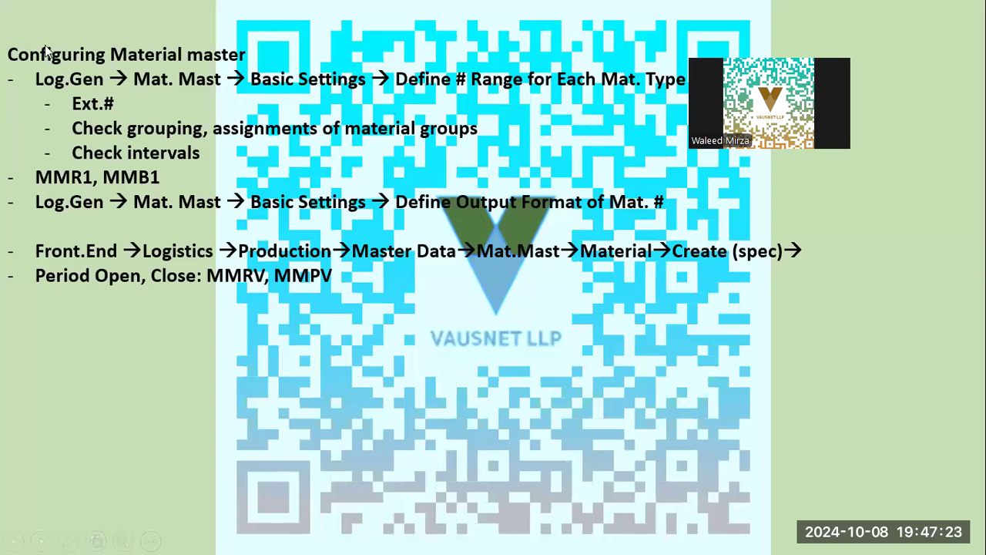
key(alt+Tab)
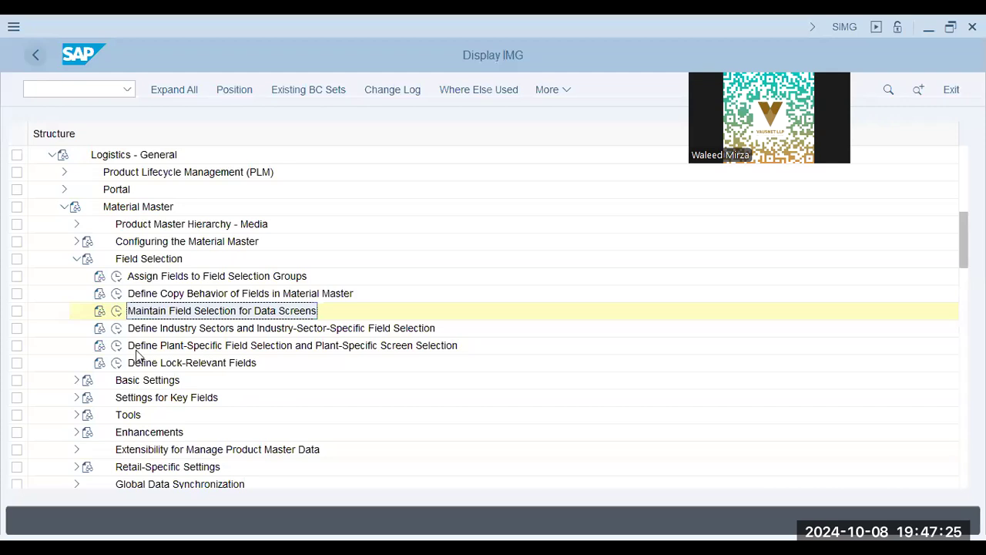
click(77, 259)
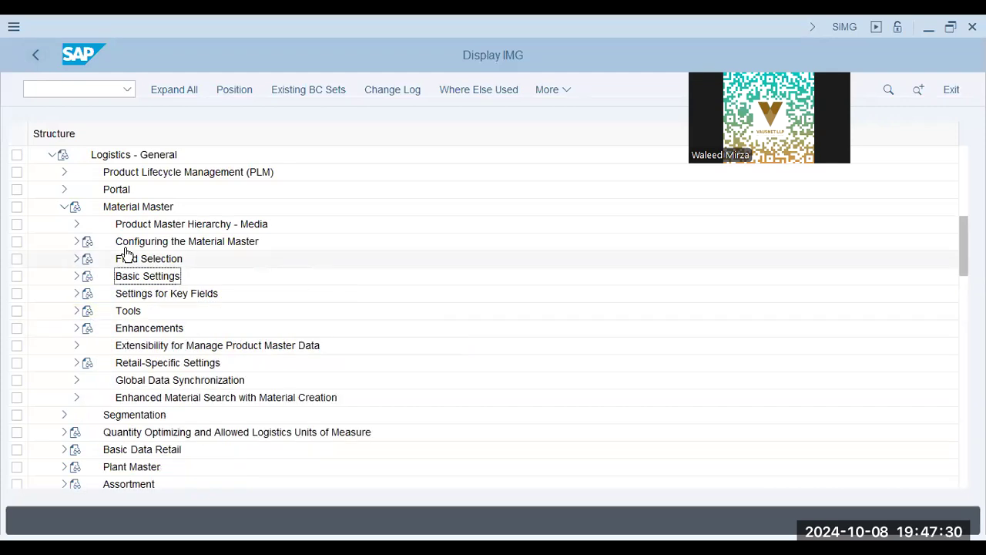
key(alt+Tab)
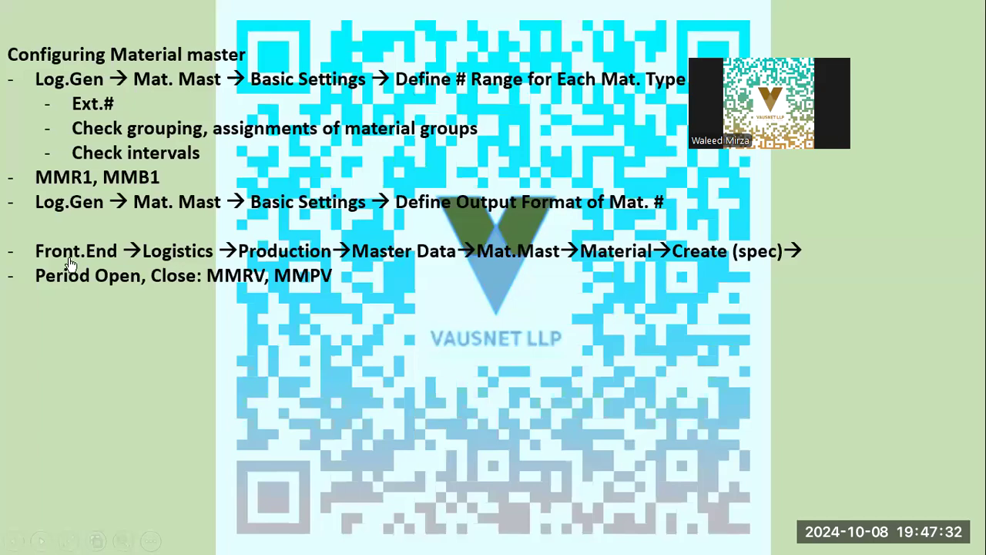
key(alt+Tab)
Open Define Number Ranges for Each Material Type and examine the number range groups and their assigned elements in change mode
key(Down)
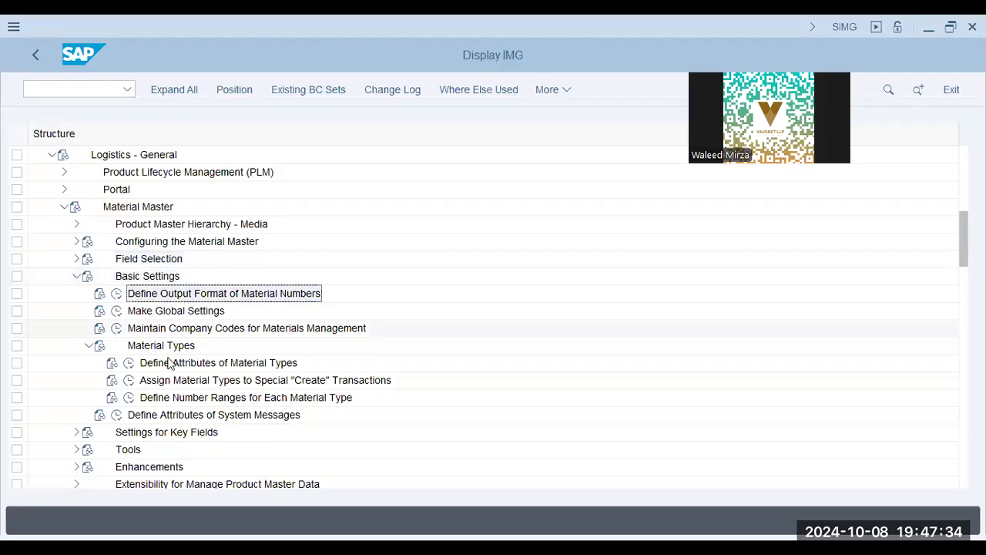
key(Down)
key(Down)
key(Down)
key(Down)
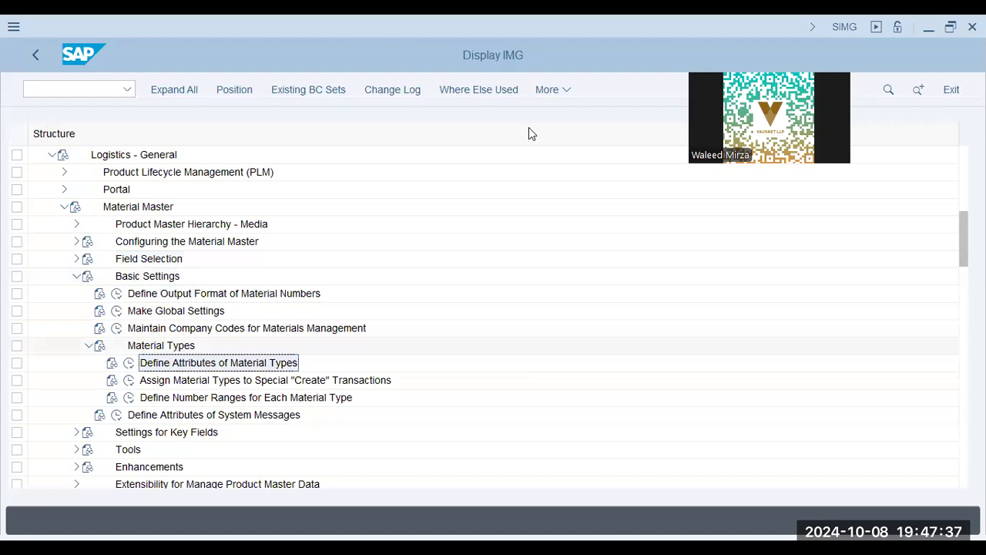
click(112, 398)
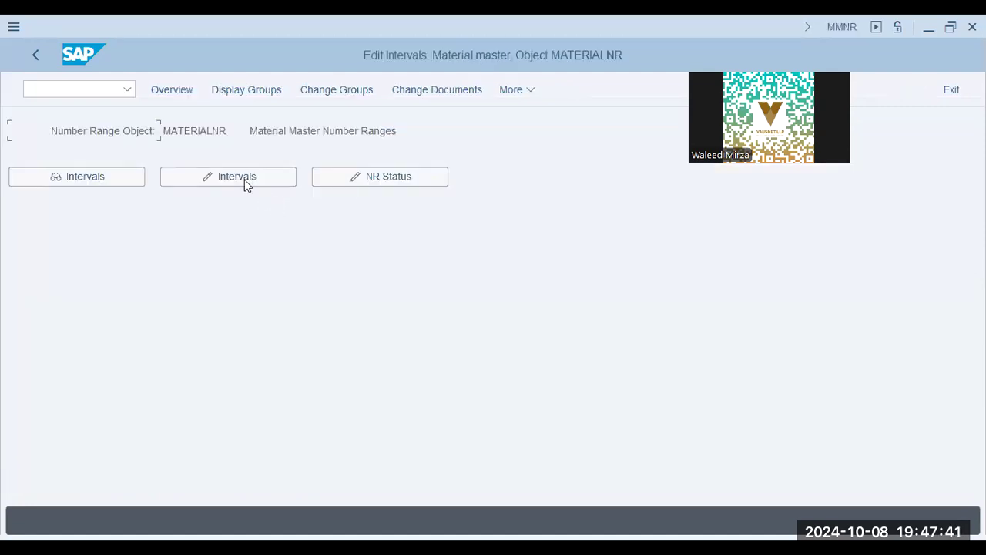
click(332, 93)
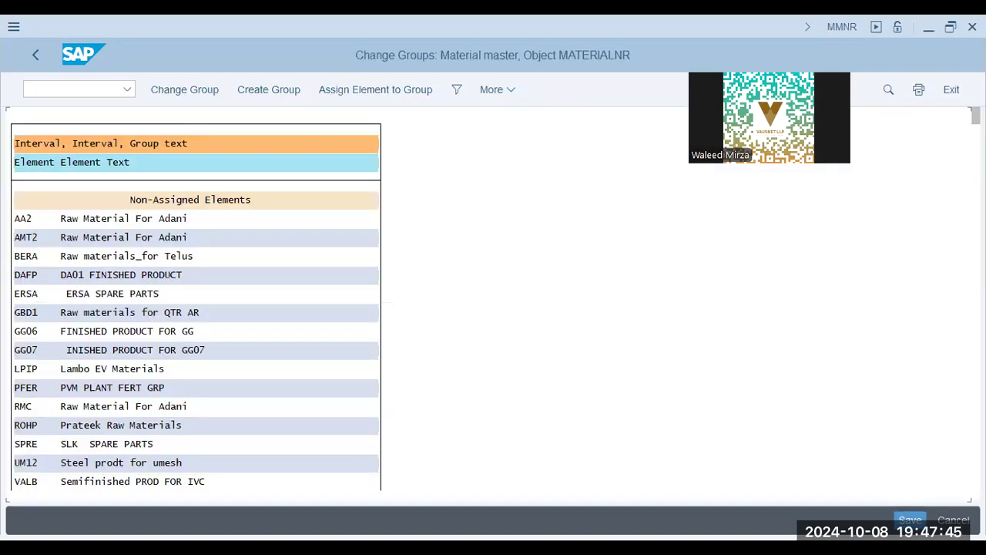
scroll(432, 412, down, 5)
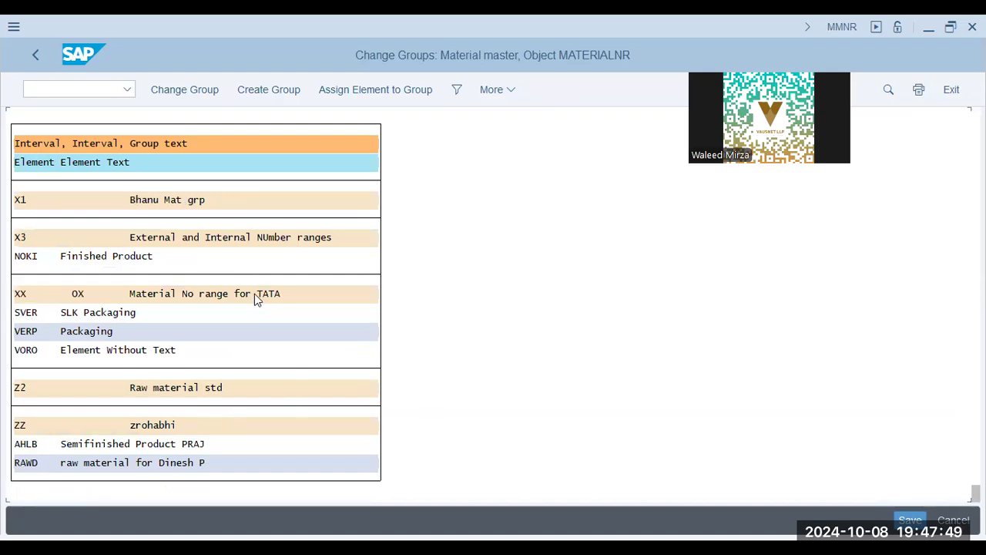
click(201, 295)
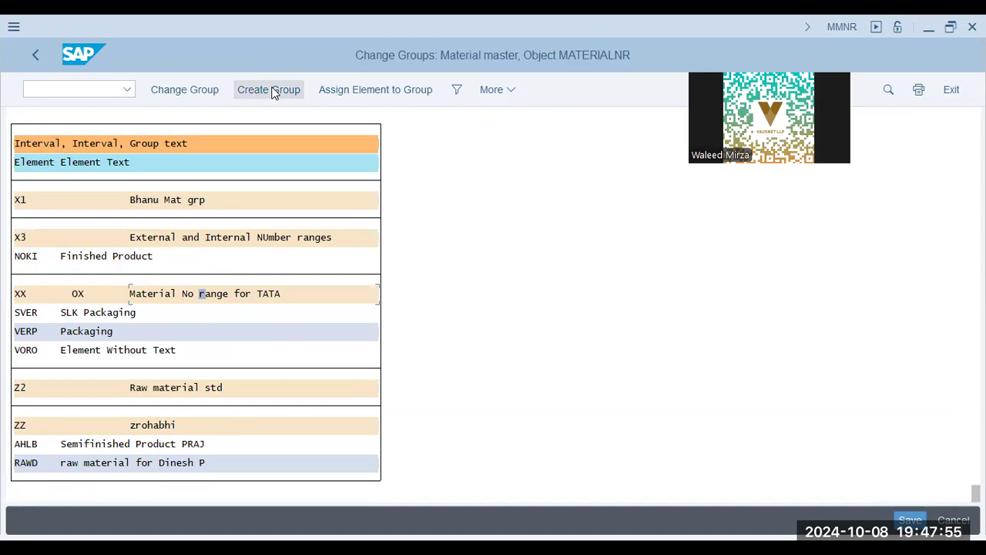
Leave the groups list, open the MATERIALNR intervals for editing, and examine the number range limits
key(F3)
click(261, 177)
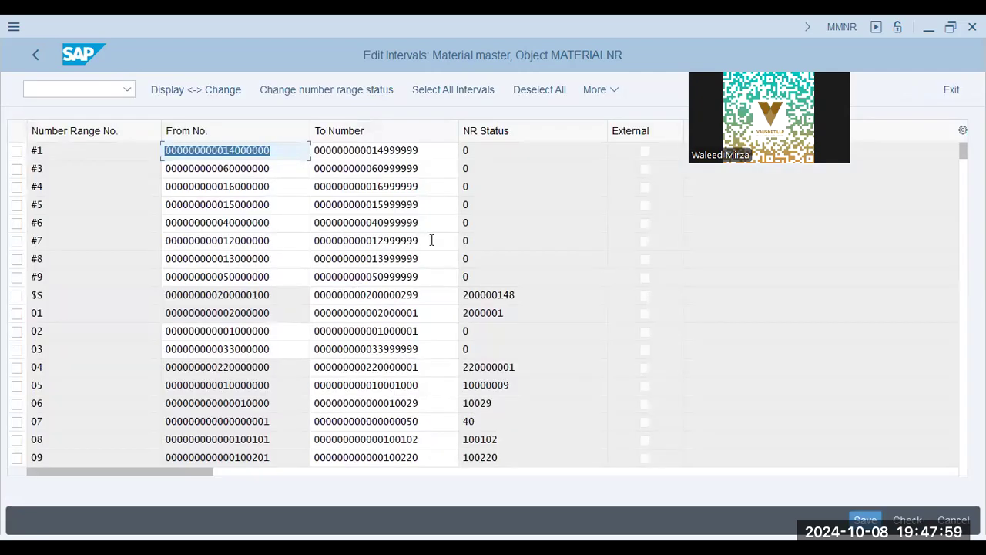
click(432, 240)
click(416, 294)
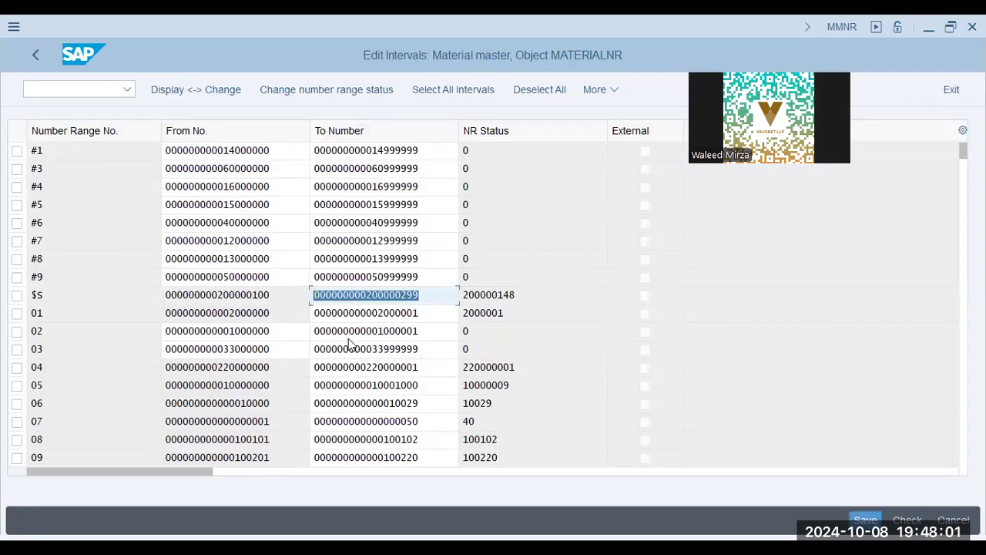
Check the upper limits of intervals 04 and 06, and open the material master number range groups for changing
click(417, 365)
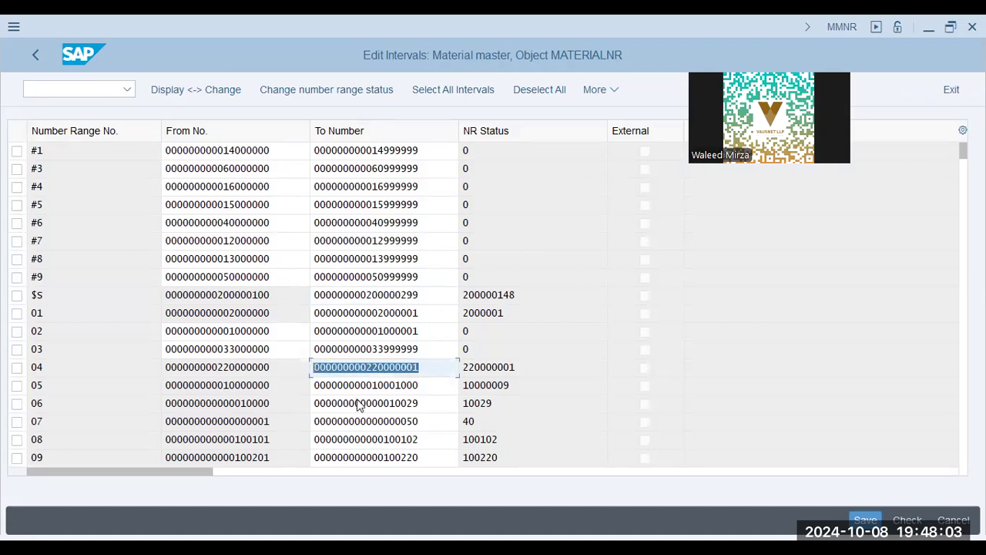
click(444, 403)
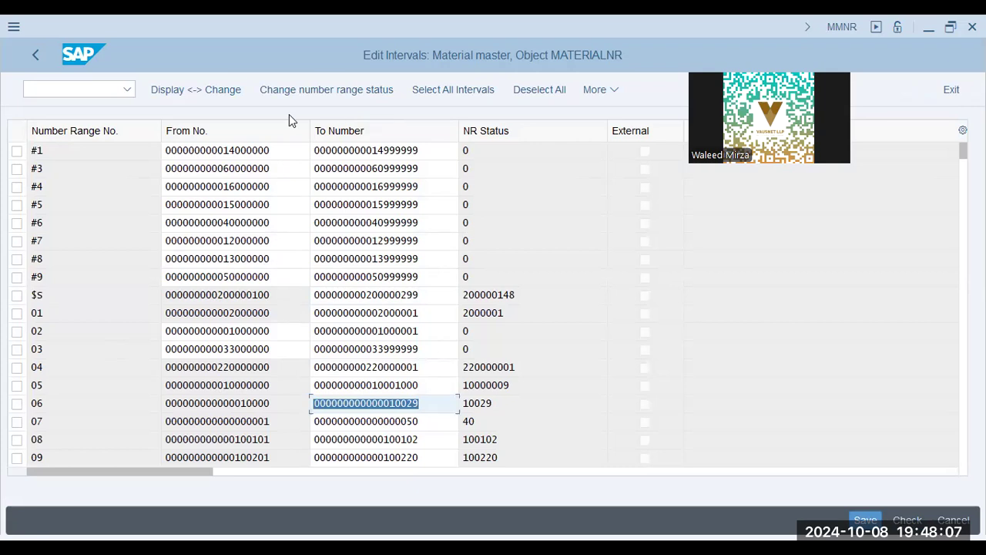
click(46, 54)
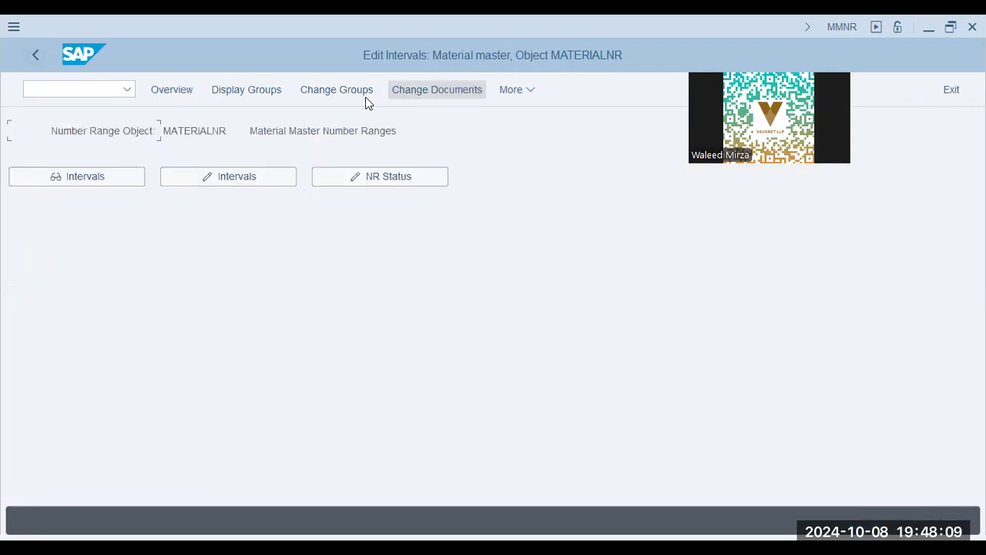
click(323, 91)
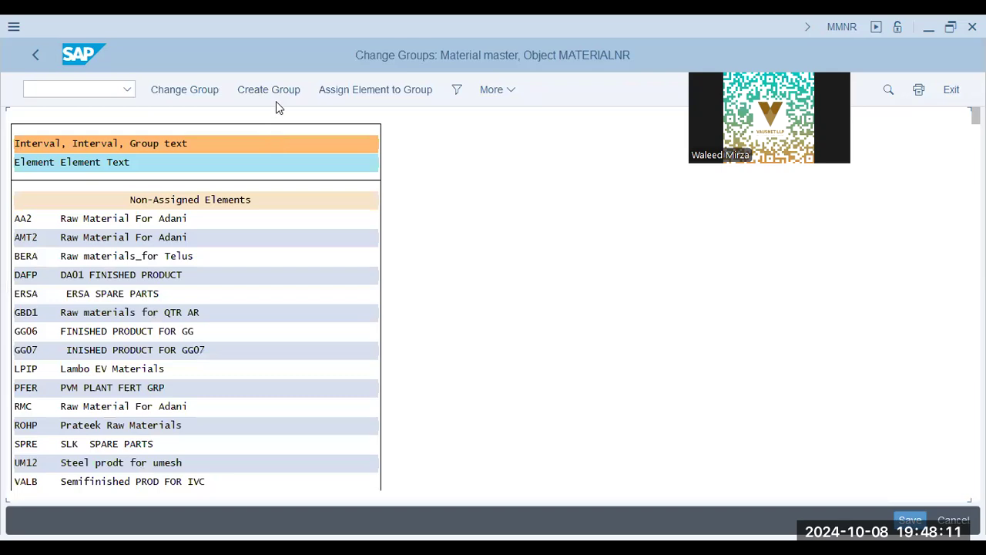
Start creating a new number range group and begin its name with "FERT -"
click(285, 94)
click(402, 275)
right_click(401, 276)
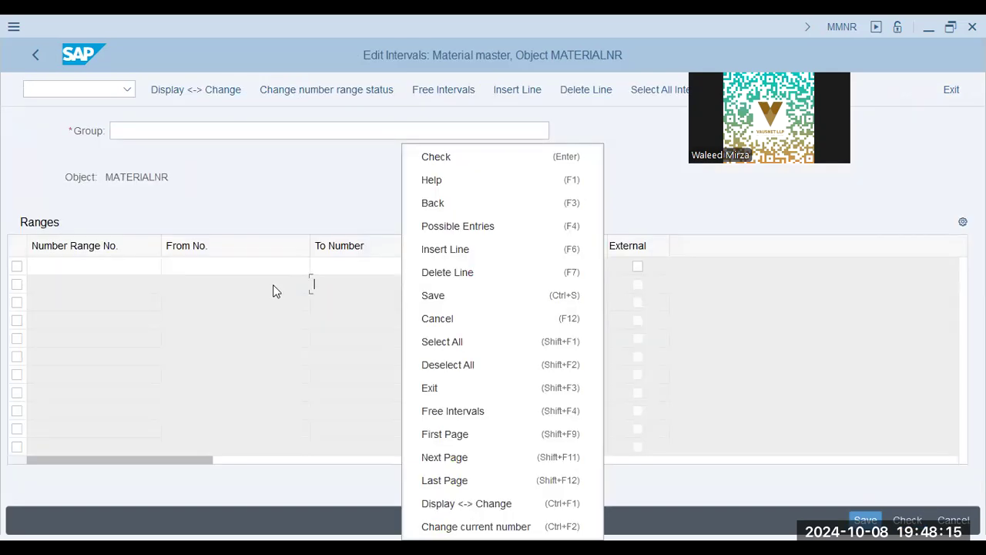
click(229, 126)
click(229, 125)
text(fer)
key(BackSpace)
text(FERT -)
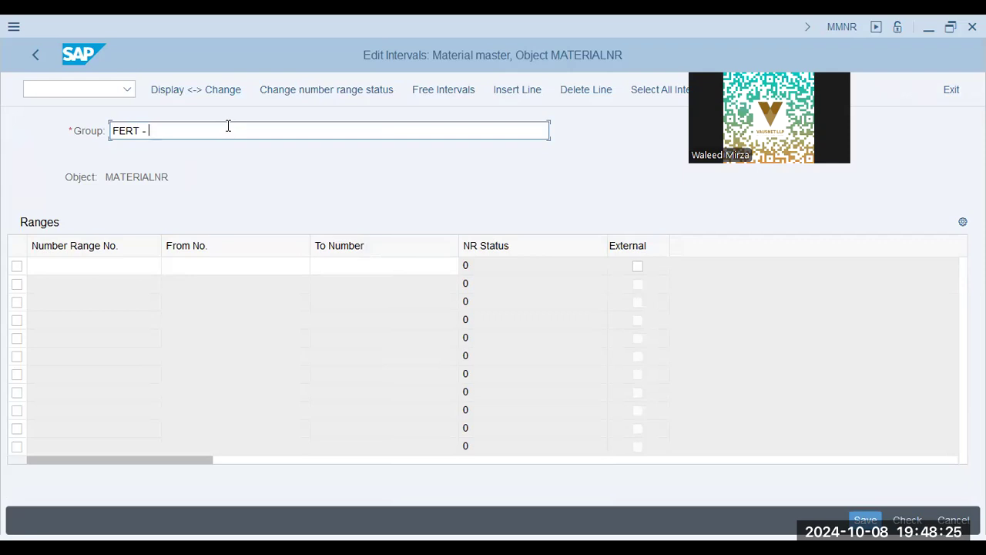
click(218, 268)
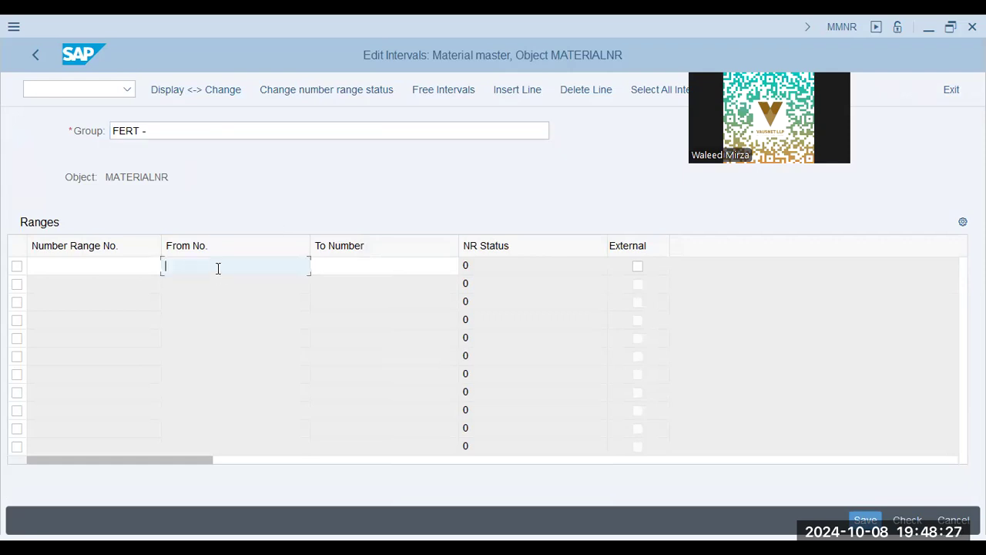
click(226, 291)
click(346, 262)
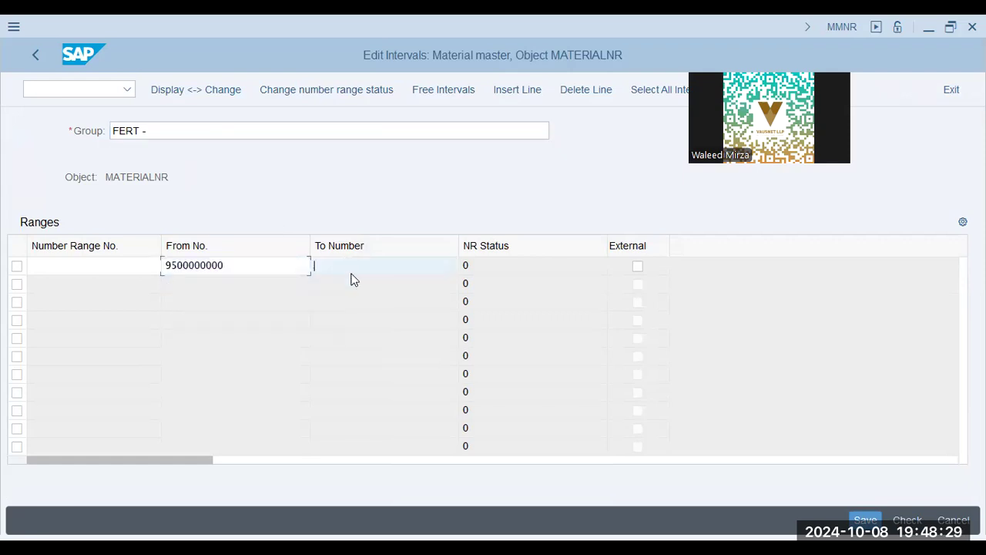
key(Down)
key(Return)
click(99, 266)
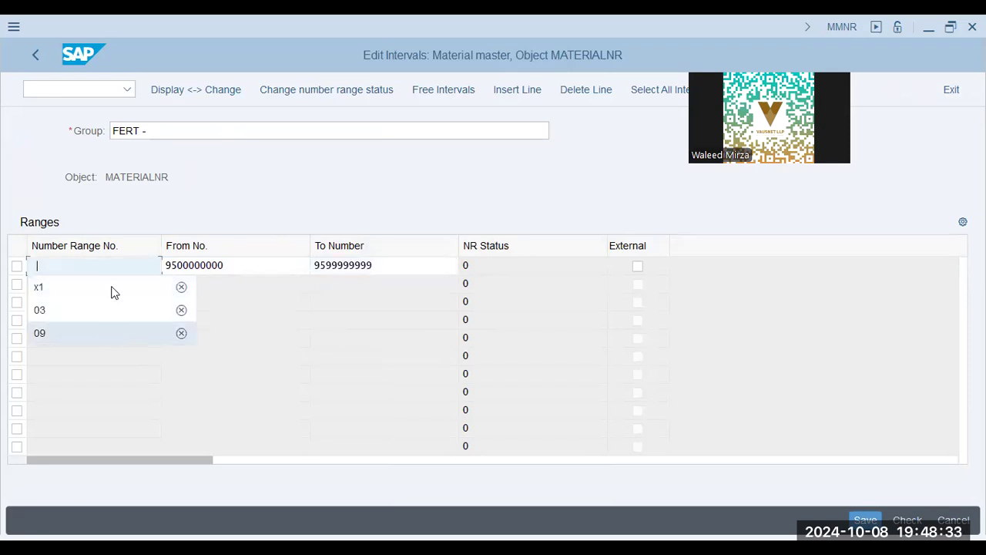
text(09)
key(BackSpace)
key(BackSpace)
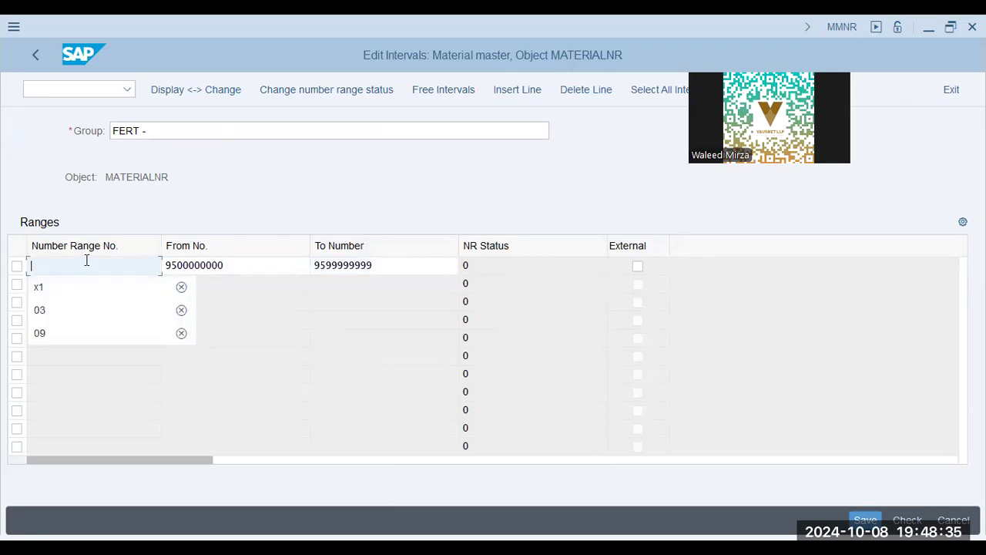
text(95)
key(Tab)
key(ctrl+c)
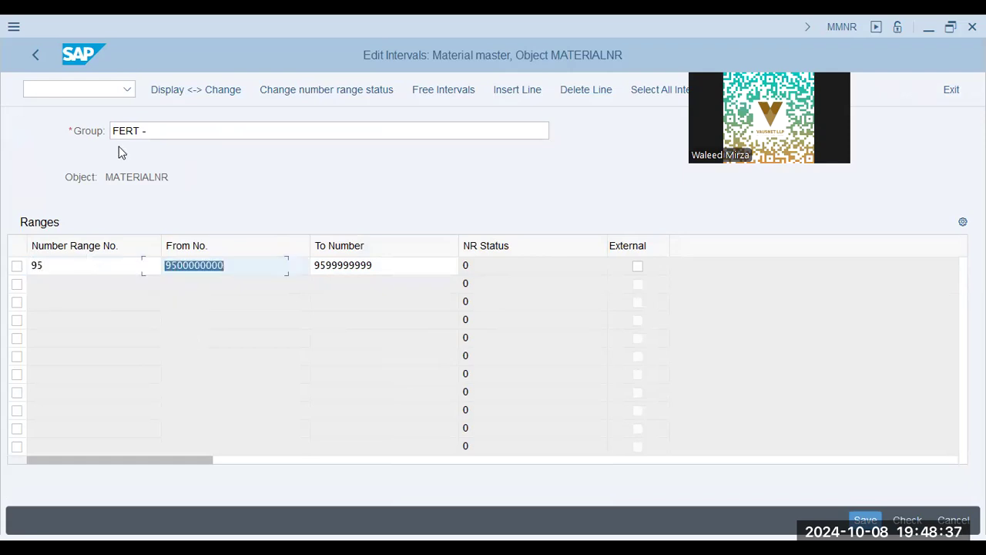
click(176, 128)
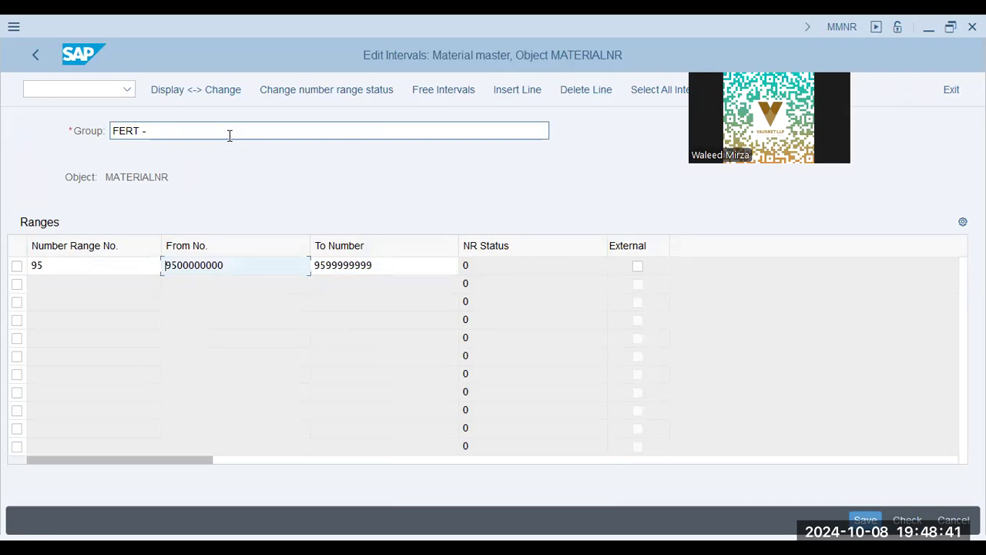
key(ctrl+v)
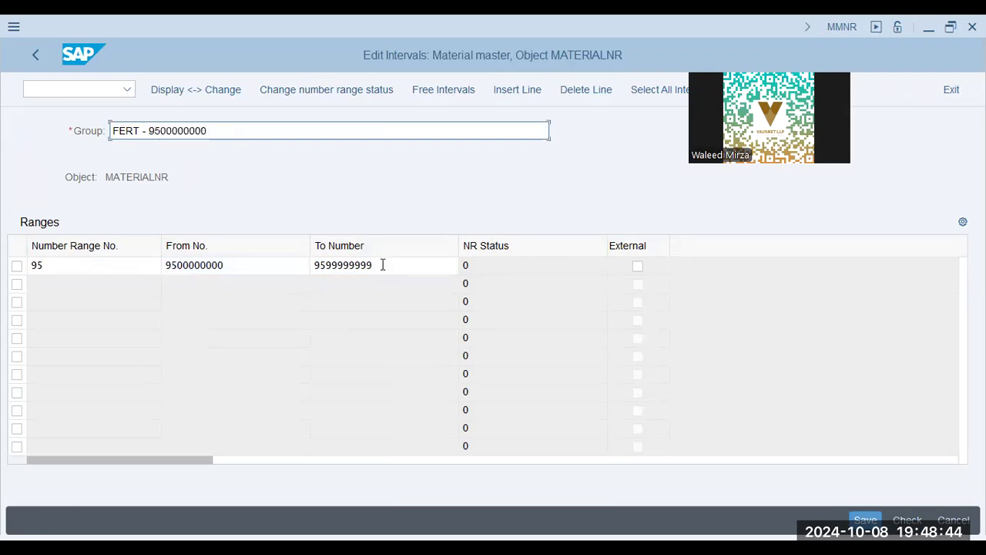
click(380, 264)
key(ctrl+c)
click(268, 138)
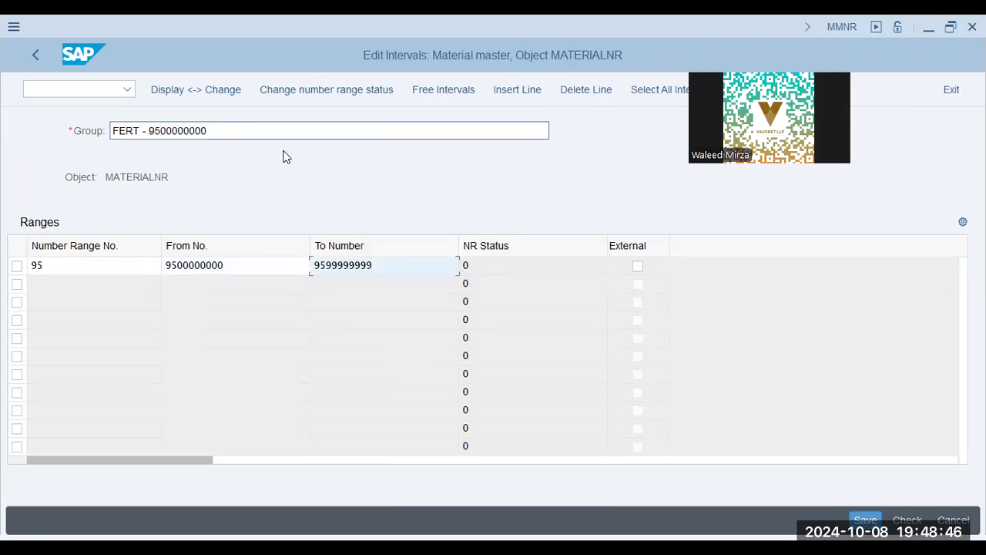
text(-)
key(ctrl+v)
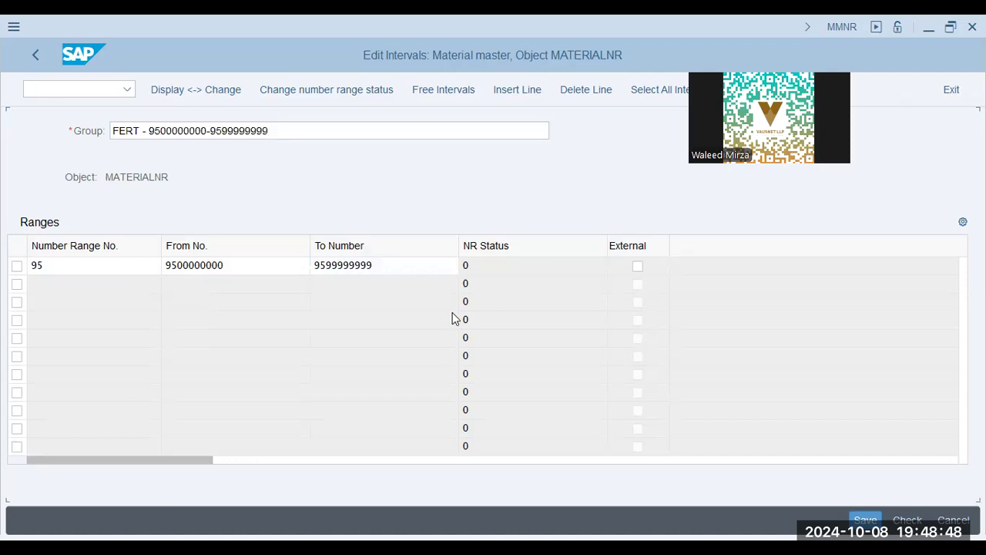
Try to save the new FERT group with interval 95, and return to the MATERIALNR number range overview
key(Return)
click(878, 519)
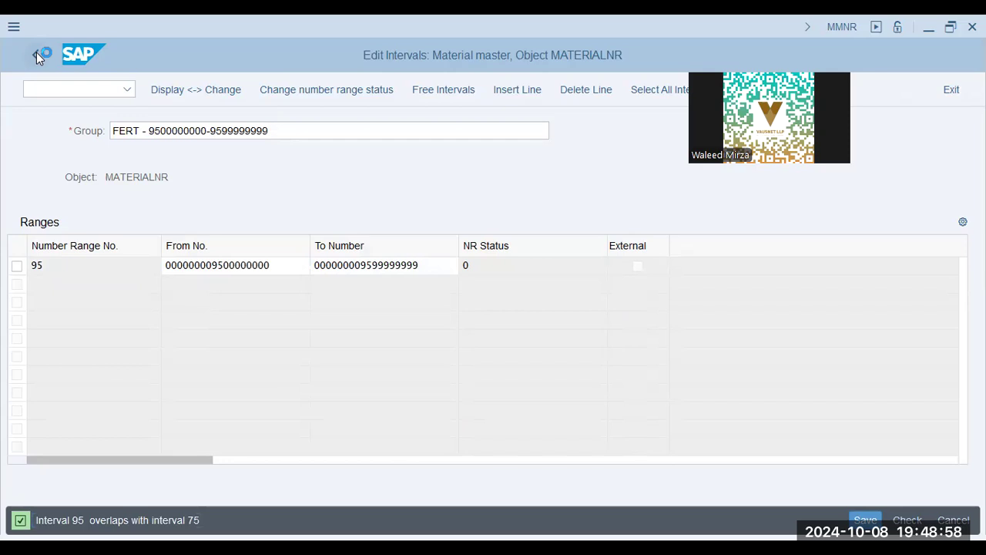
click(391, 399)
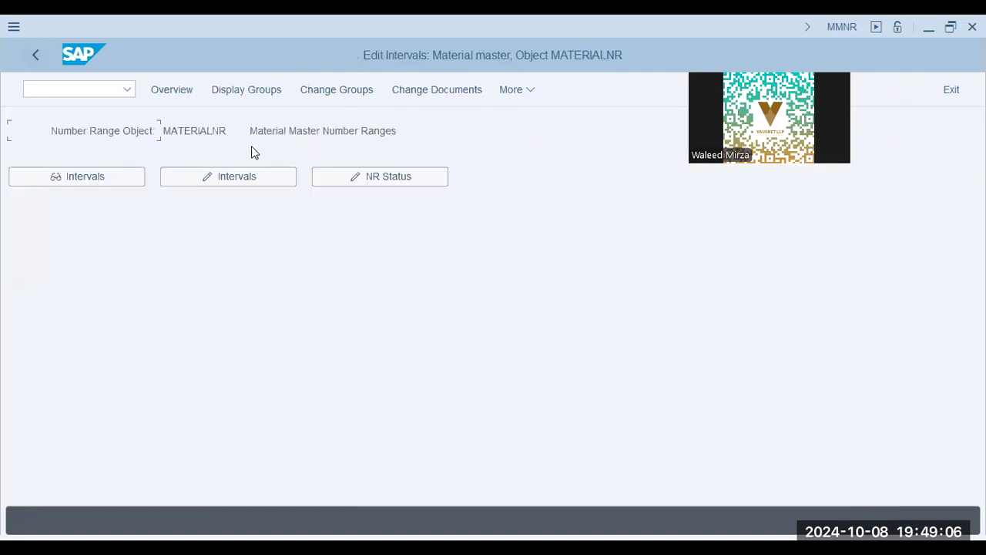
Open the MATERIALNR intervals for editing and compare the limits, NR status, and external settings around intervals 03 to 07
click(226, 177)
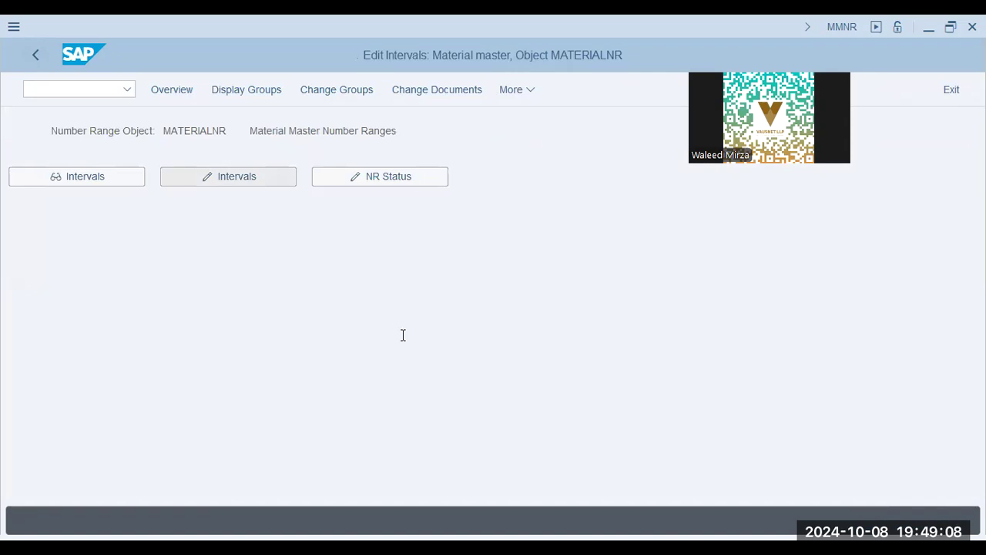
click(385, 349)
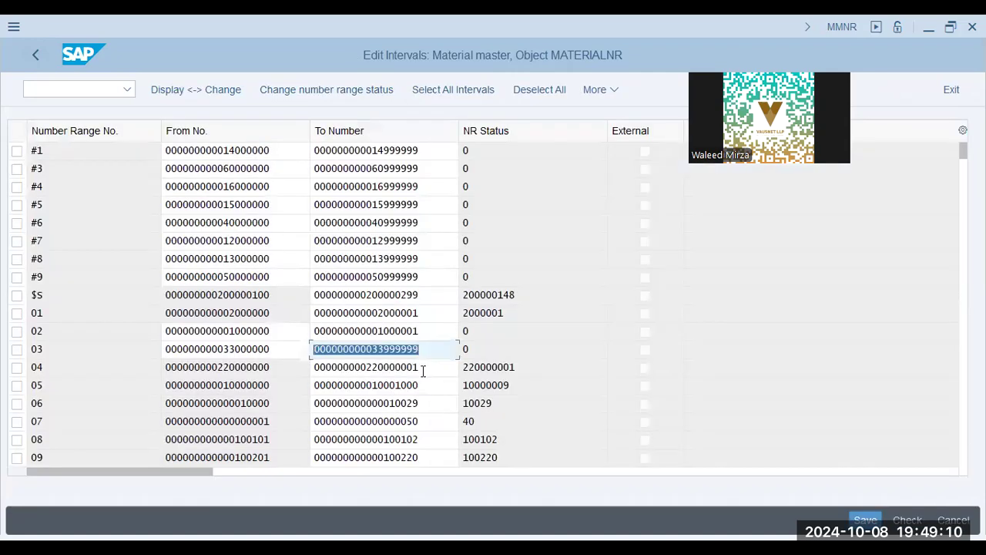
key(Down)
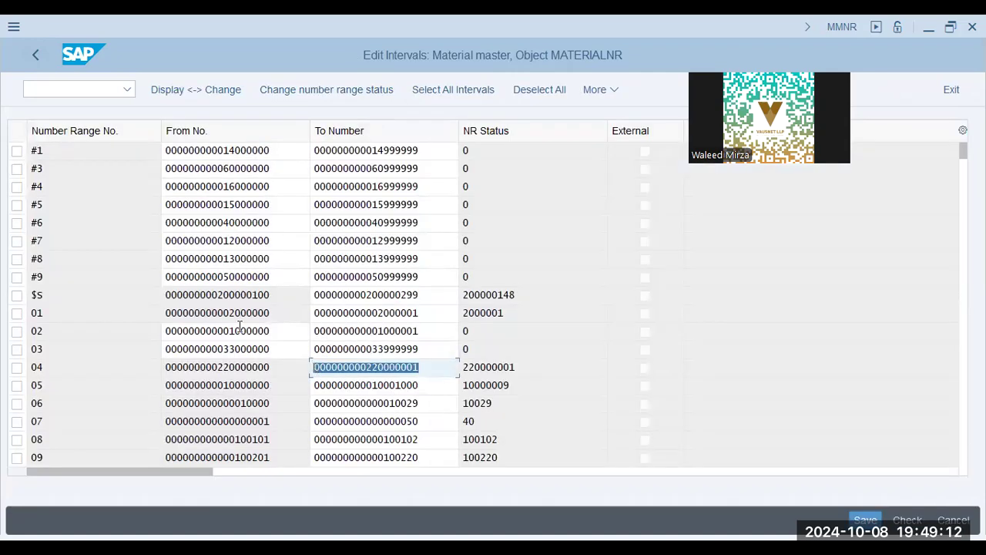
key(Up)
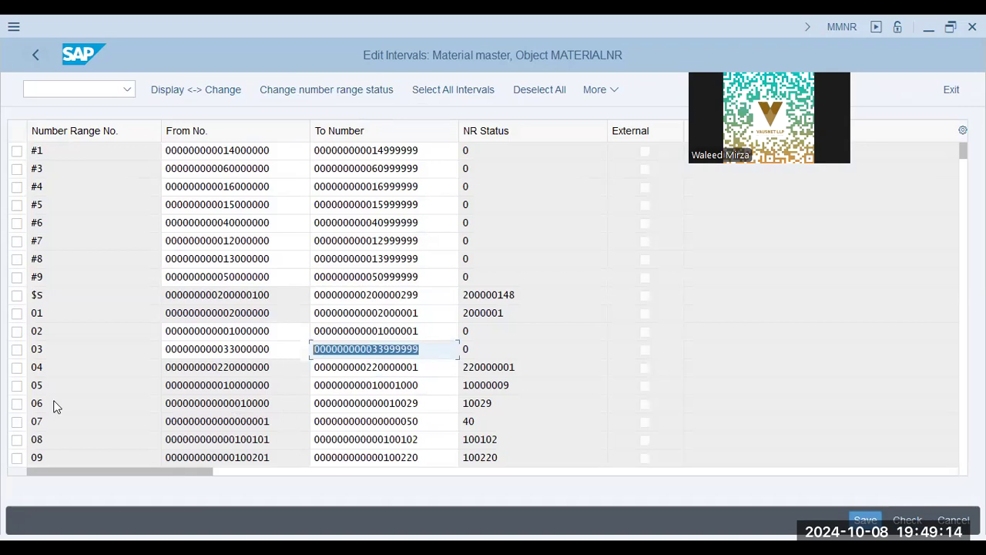
click(217, 403)
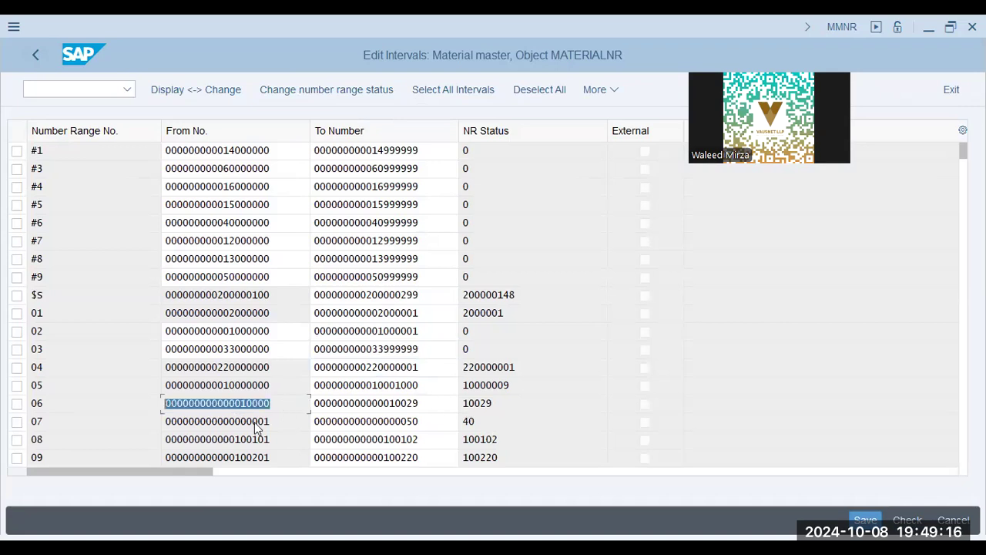
key(Tab)
key(Tab)
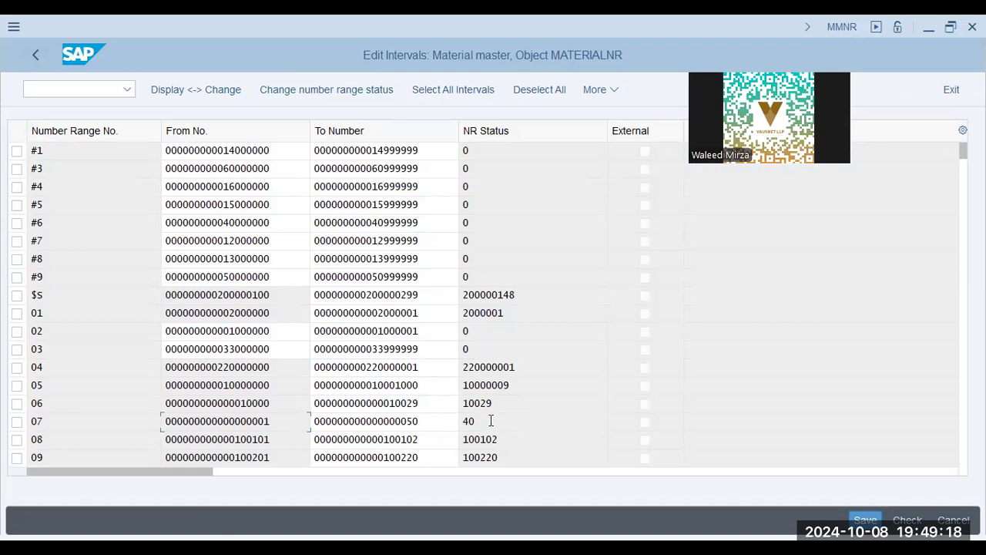
key(Tab)
key(Tab)
click(717, 373)
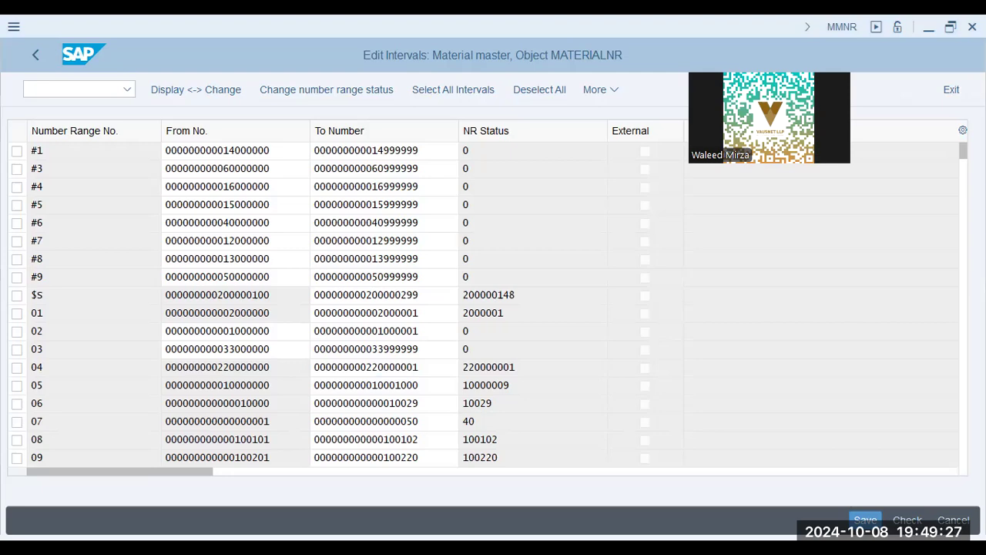
Switch to the presentation and advance past the material master notes to the Bill of Material slide
key(alt+Tab)
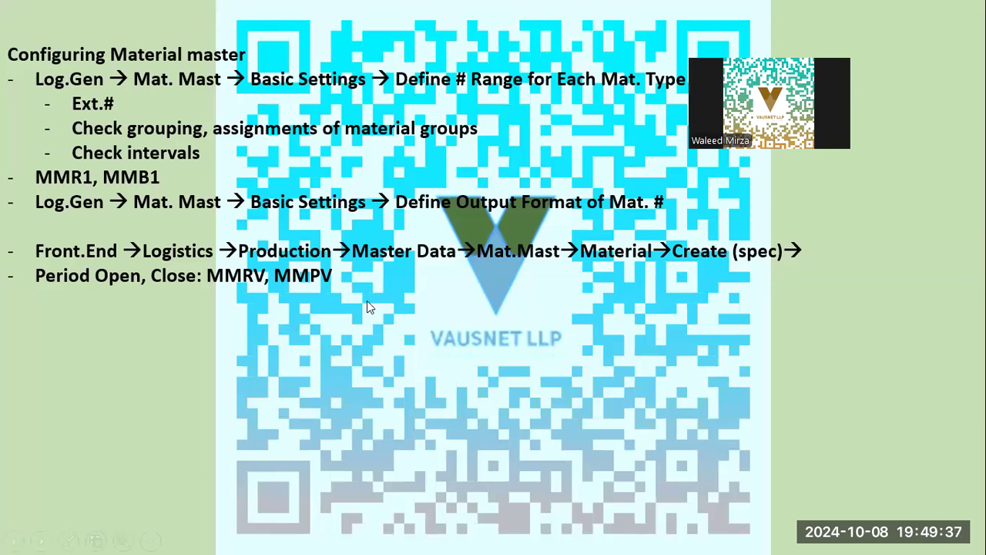
key(Right)
key(Right)
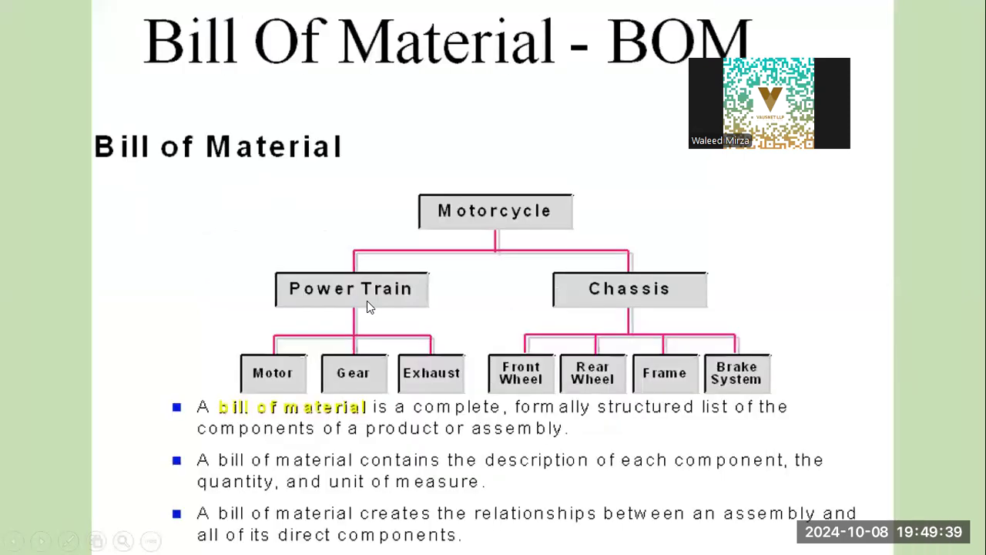